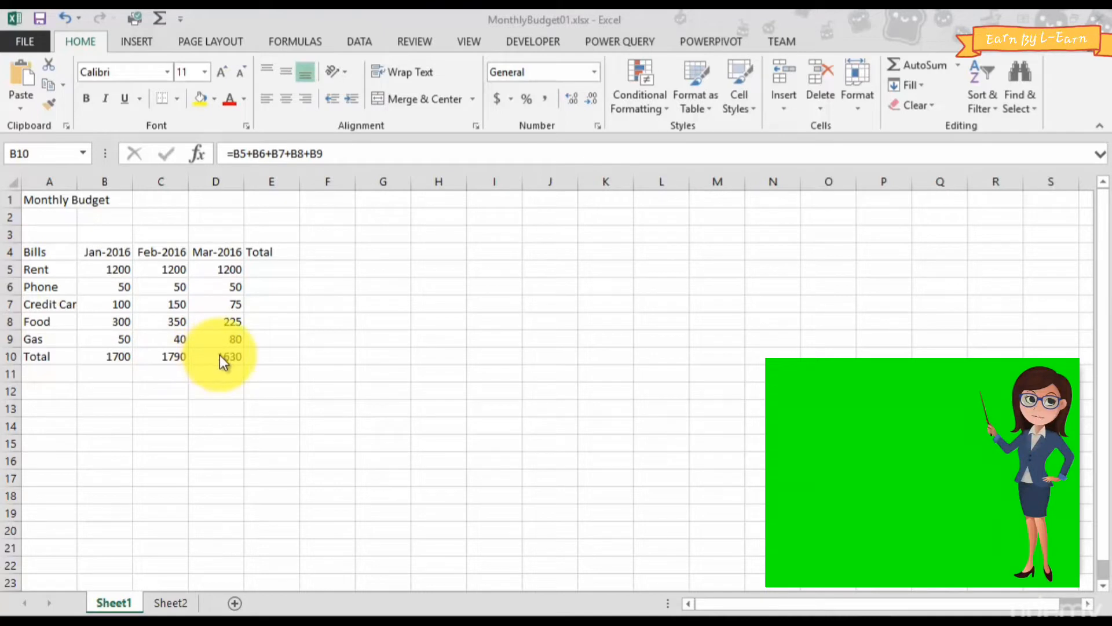
# - Enter the formula =b5+c5+d5 in cell E5 to total the Rent row across the three months
pyautogui.click(258, 266)
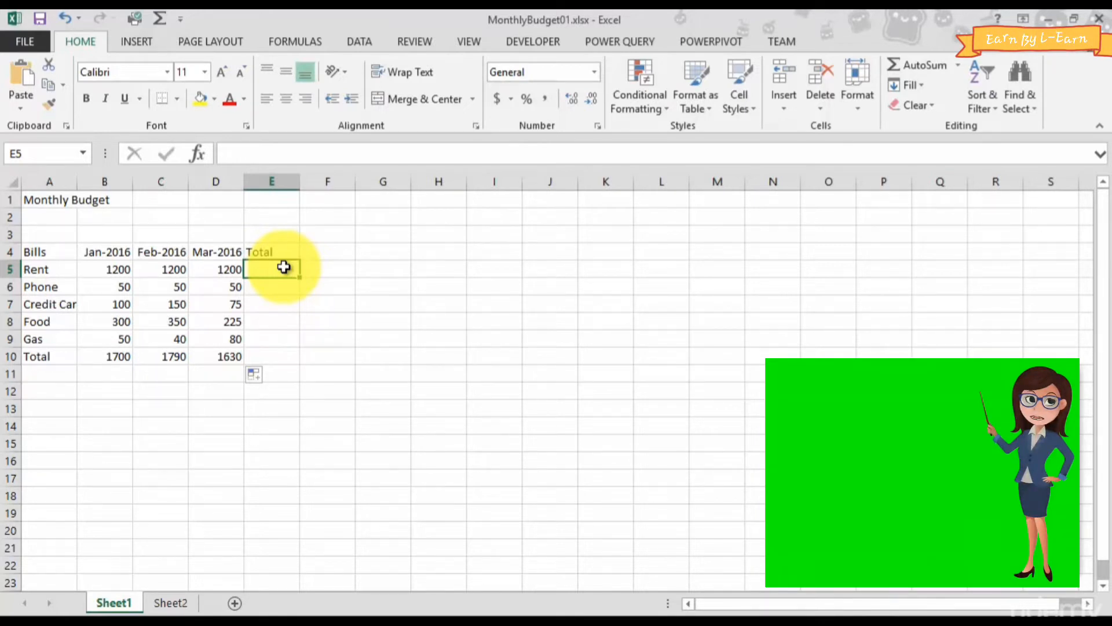
pyautogui.click(277, 289)
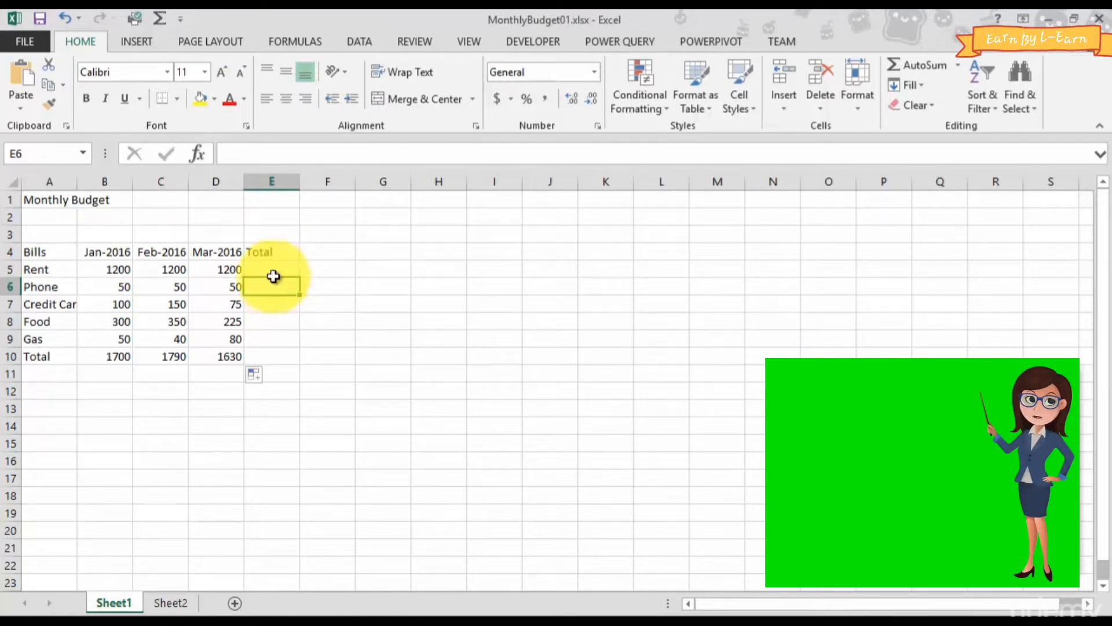
pyautogui.click(272, 269)
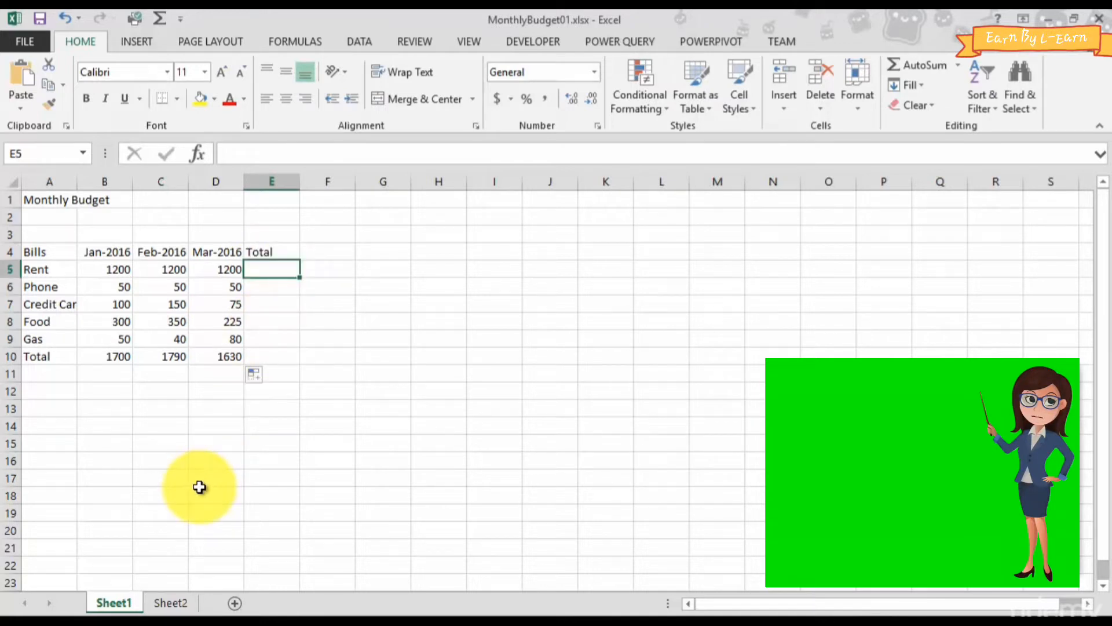
pyautogui.write('=')
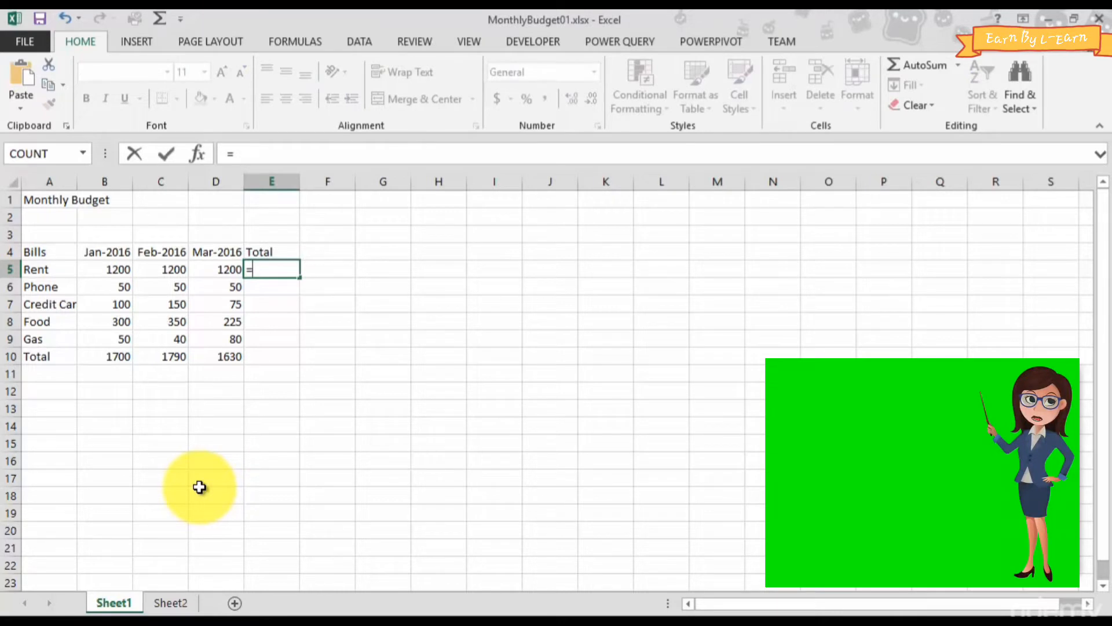
pyautogui.write('b5')
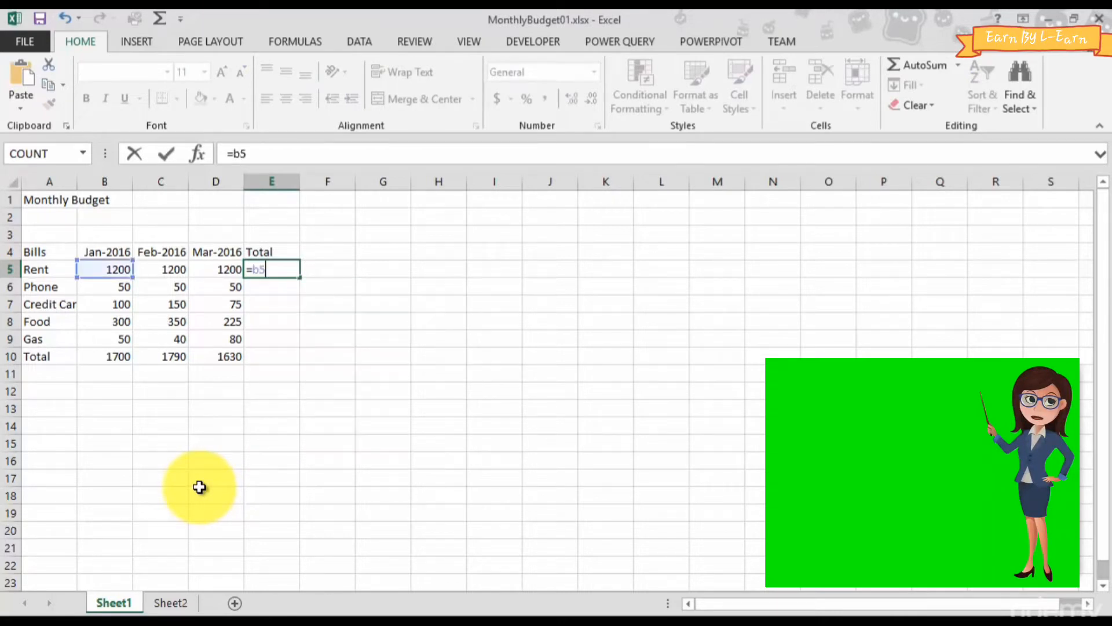
pyautogui.write('+c5')
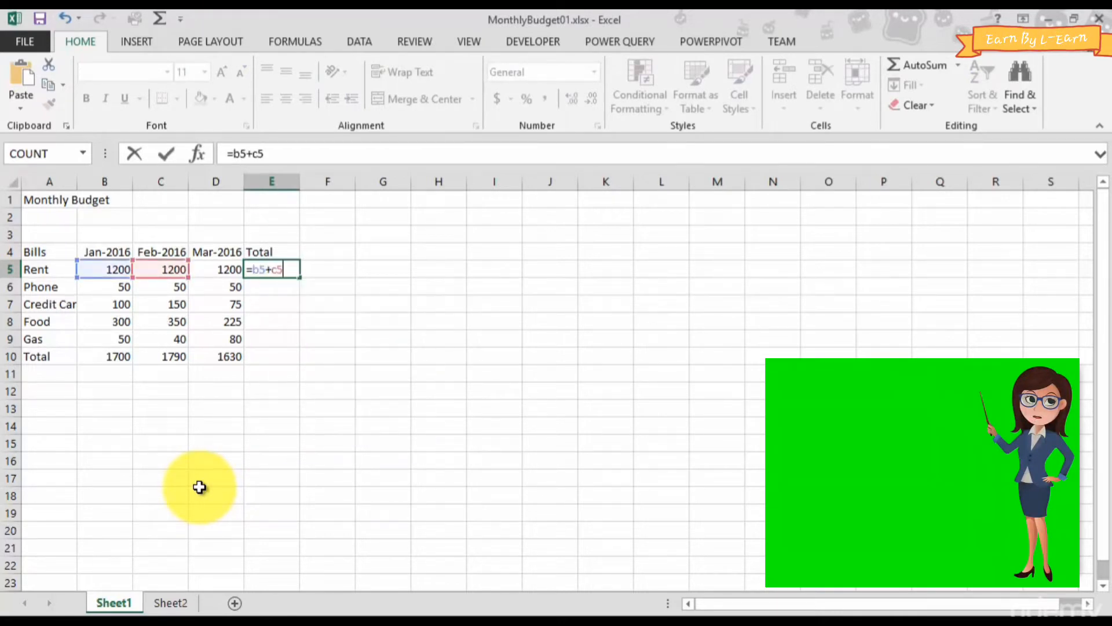
pyautogui.write('+d5')
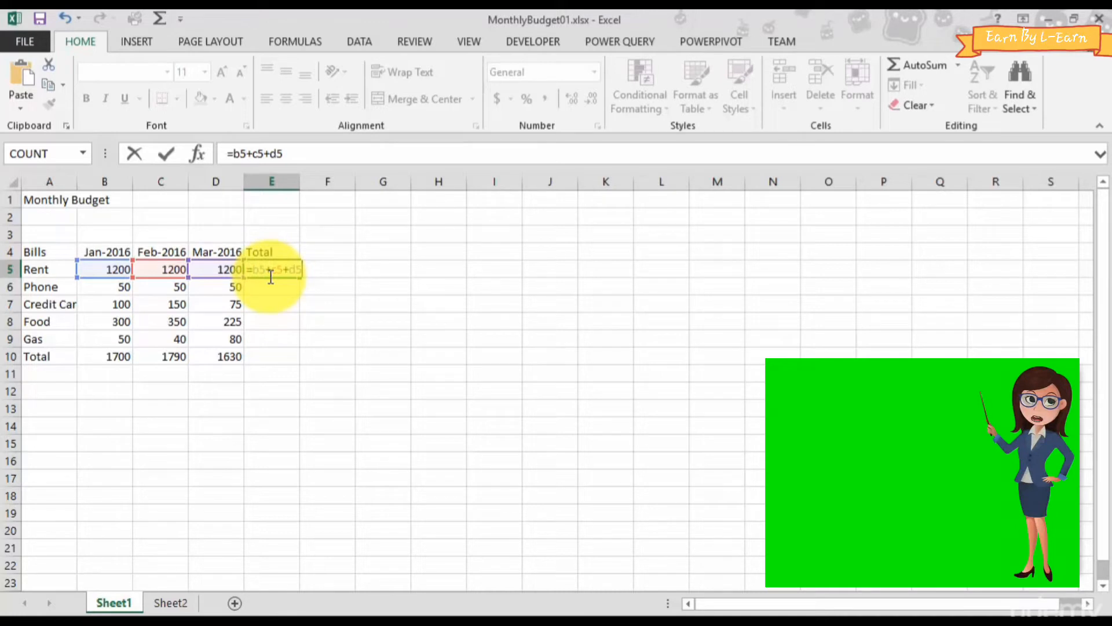
pyautogui.press('Return')
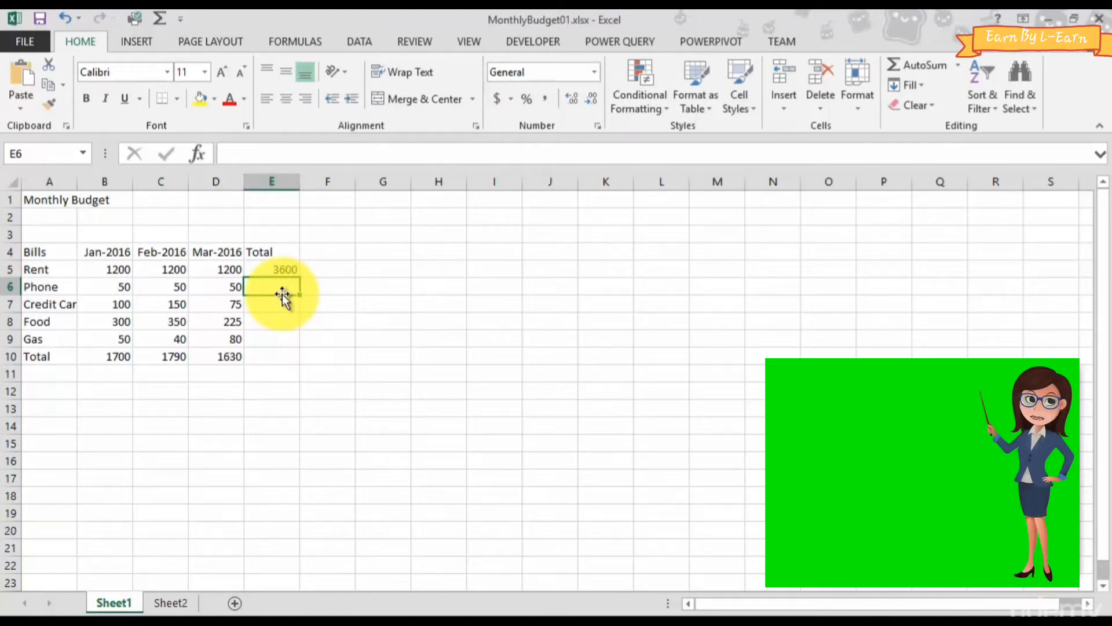
# - Copy the Rent total formula from E5 into E6 for Phone and check the copied formula's cell references
pyautogui.click(263, 273)
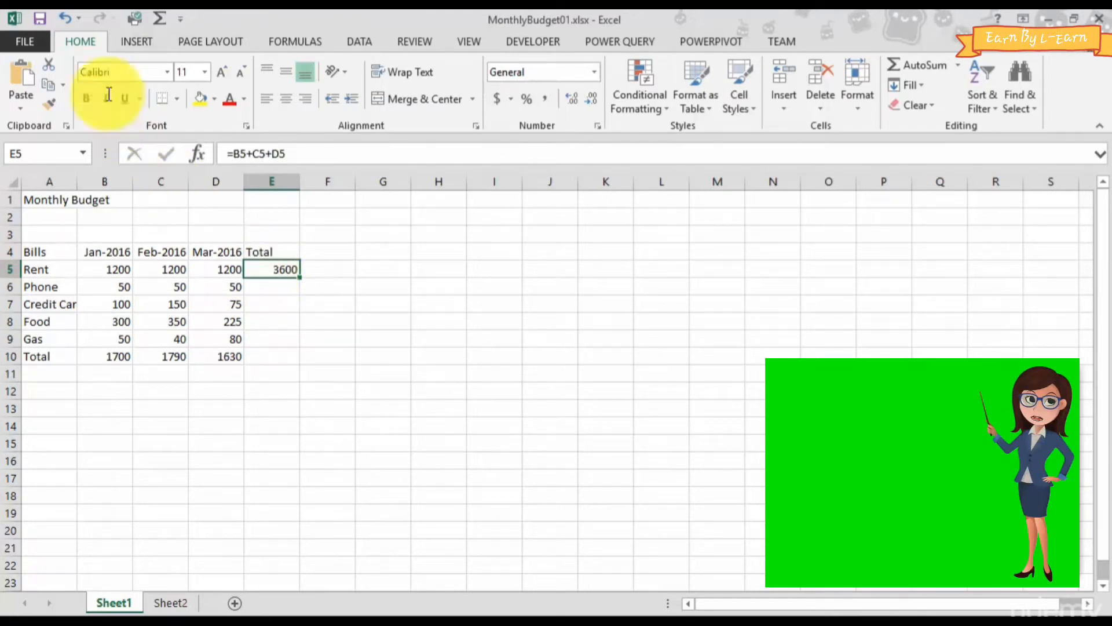
pyautogui.click(50, 85)
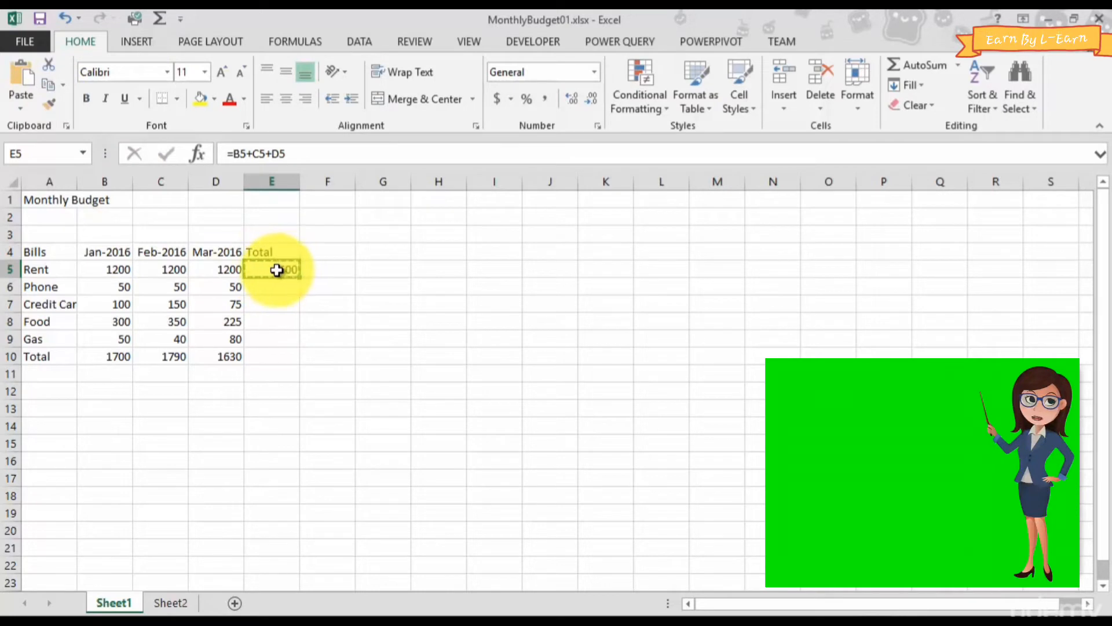
pyautogui.click(266, 288)
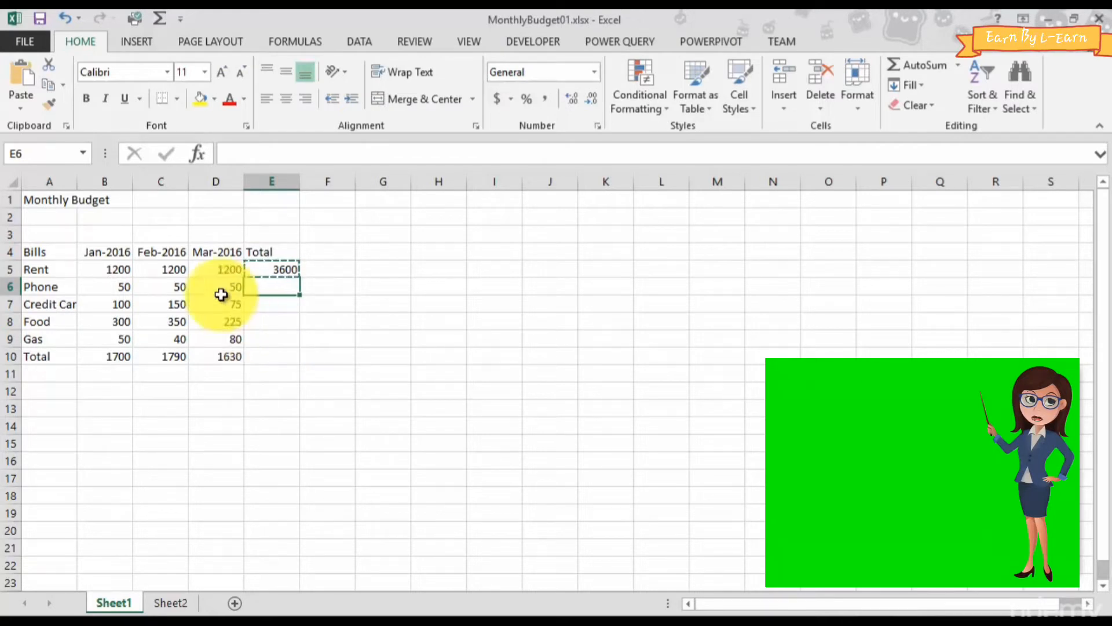
pyautogui.click(22, 75)
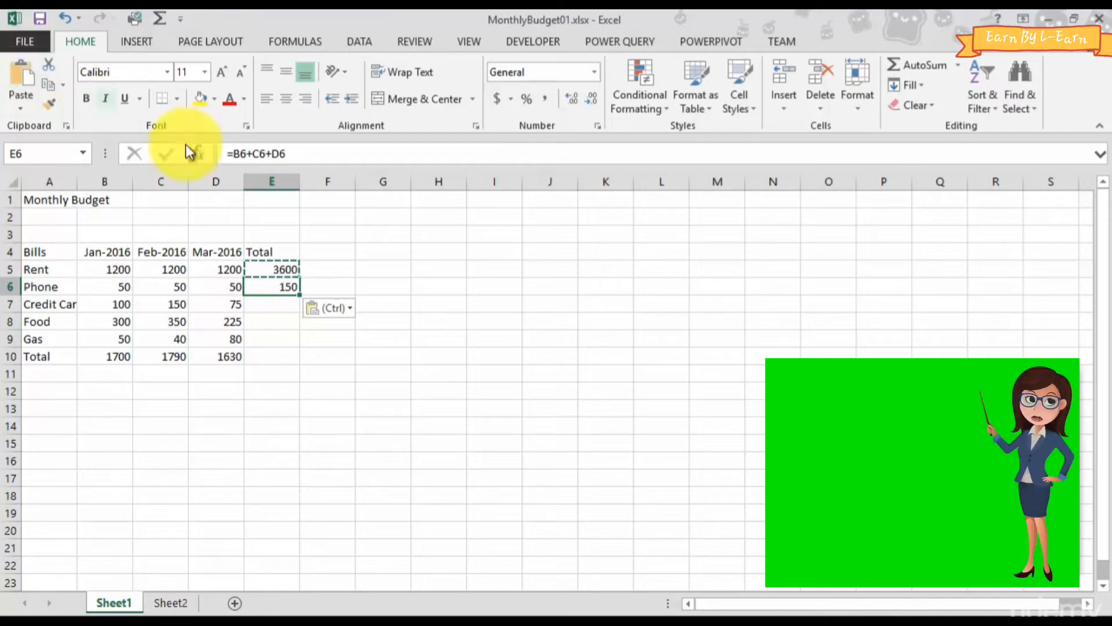
pyautogui.doubleClick(262, 290)
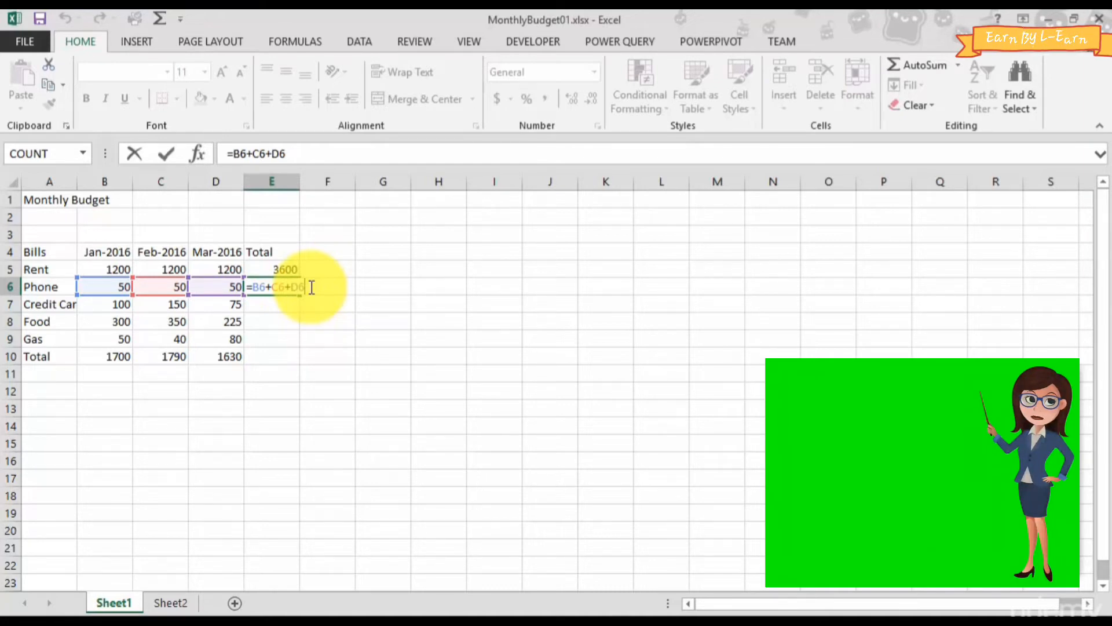
pyautogui.press('Return')
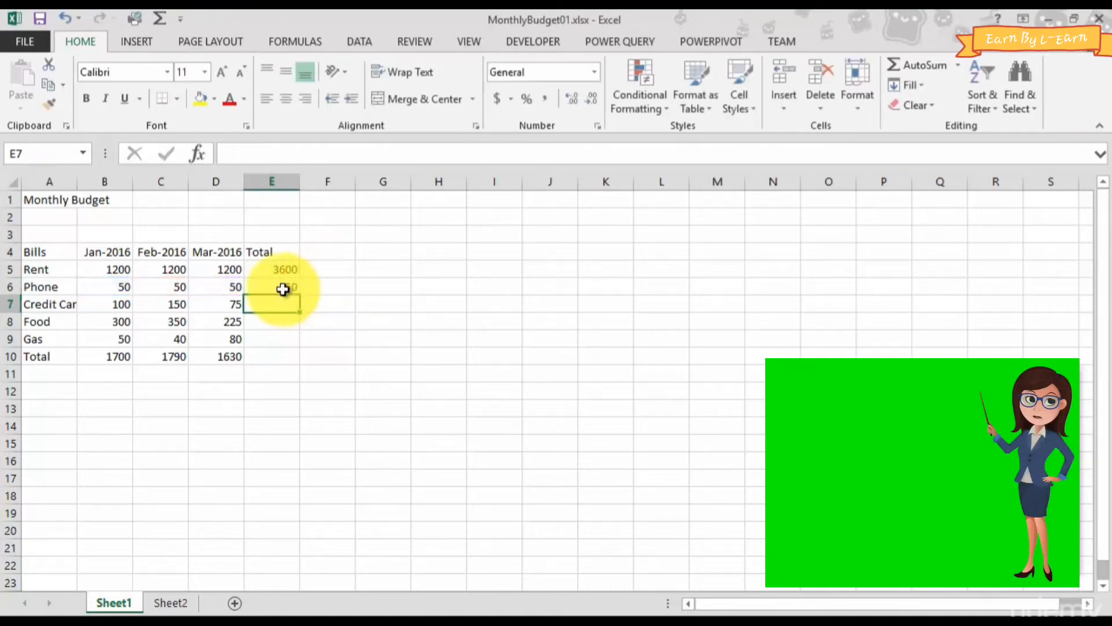
# - Copy the Phone total formula from E6 into E7:E10 to total the remaining rows
pyautogui.click(288, 286)
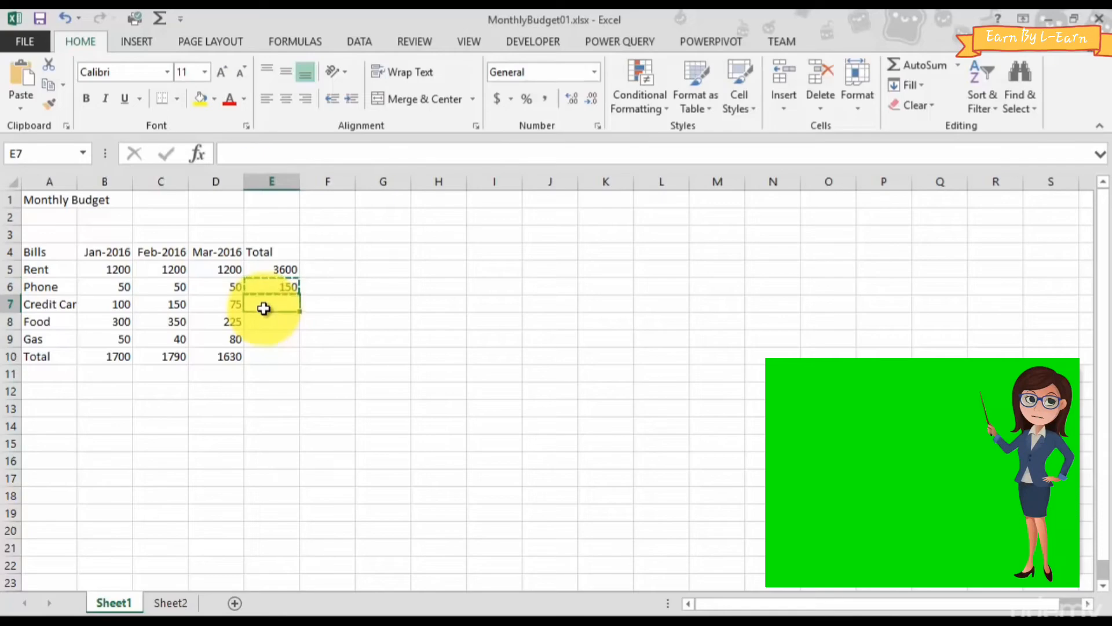
pyautogui.moveTo(260, 306); pyautogui.dragTo(263, 358)
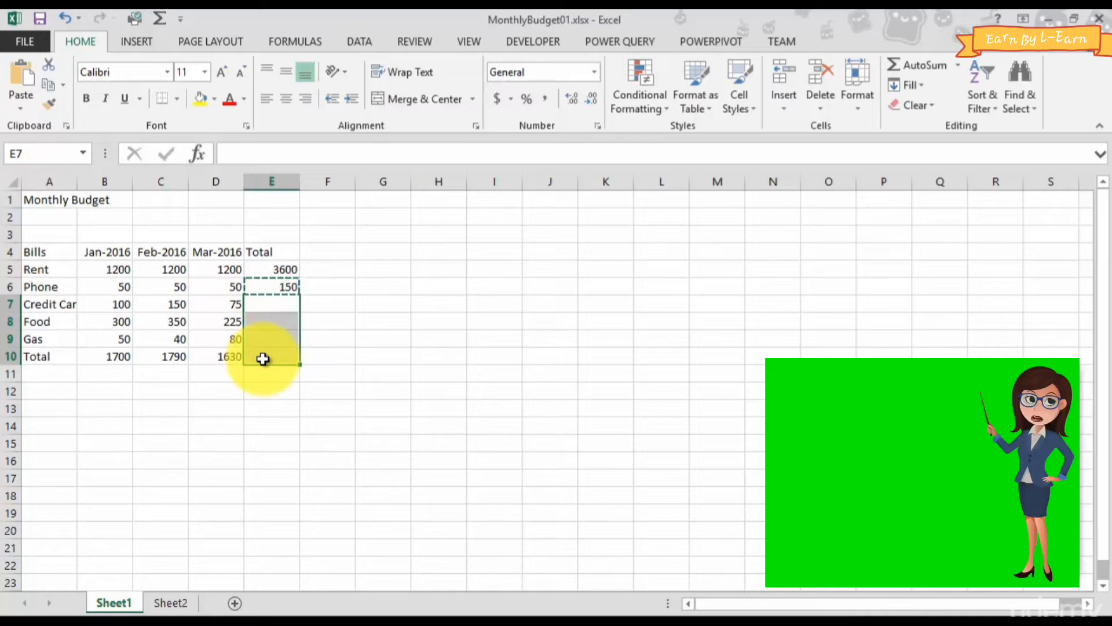
pyautogui.hotkey('ctrl', 'v')
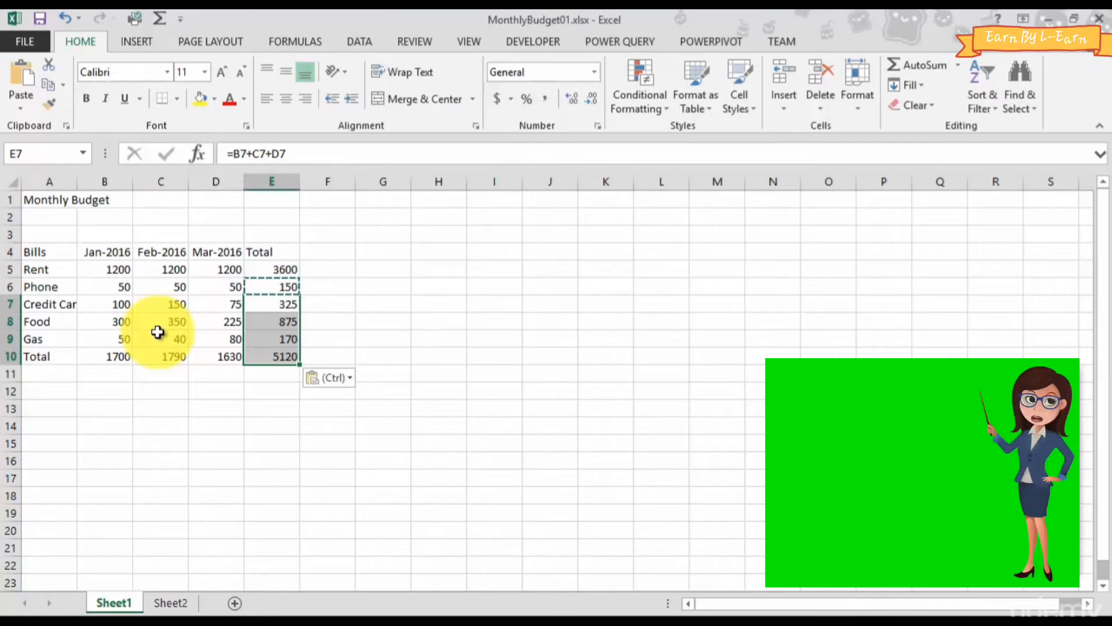
pyautogui.press('Escape')
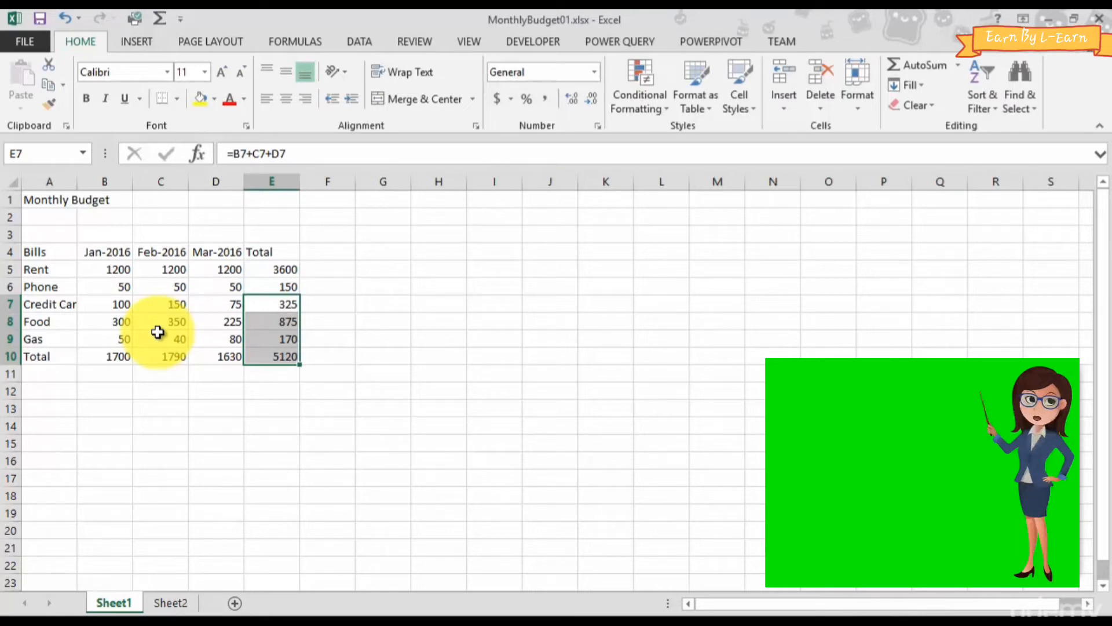
# - Add the column heading "Percent" in cell F4, beside the Total heading
pyautogui.click(316, 253)
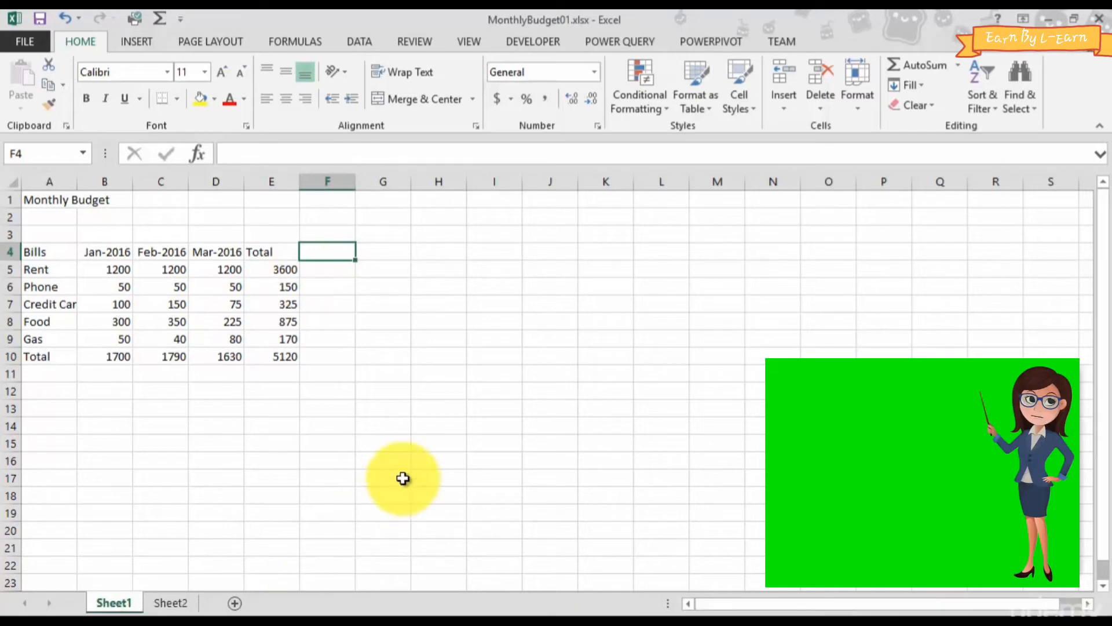
pyautogui.write('Percent')
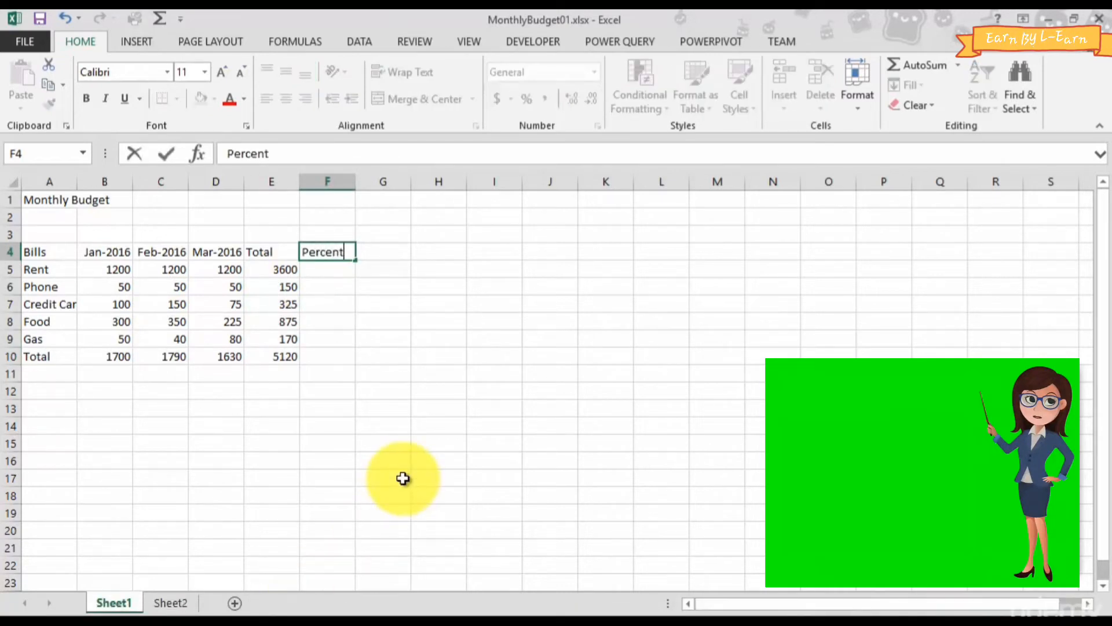
pyautogui.press('Return')
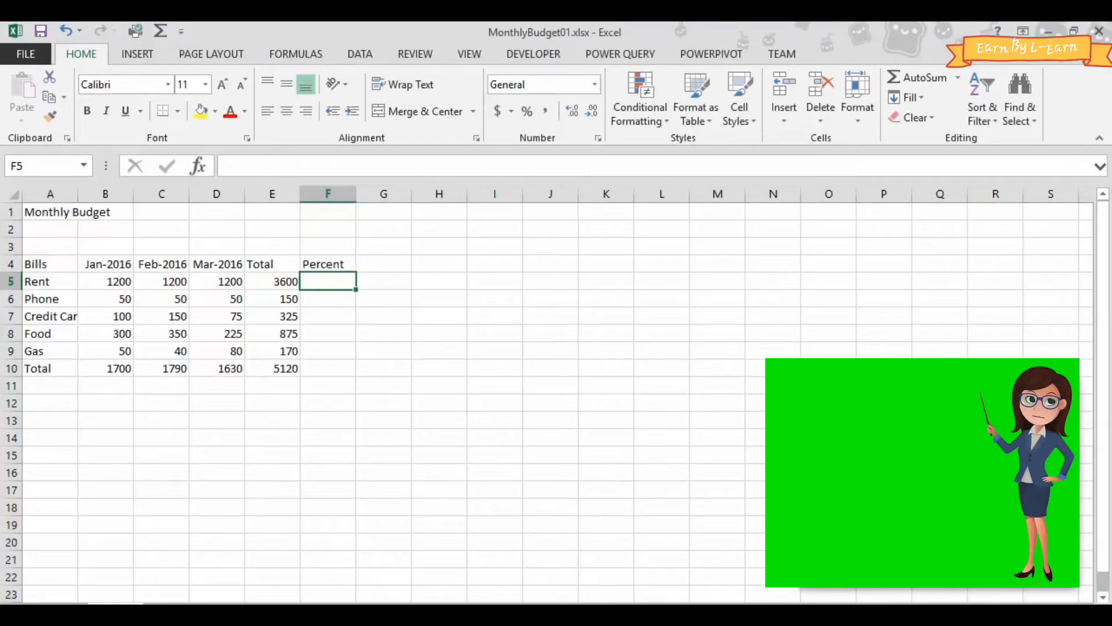
# - Enter the formula =e5/e10 in cell F5 for Rent's share of the grand total and check its references
pyautogui.write('=')
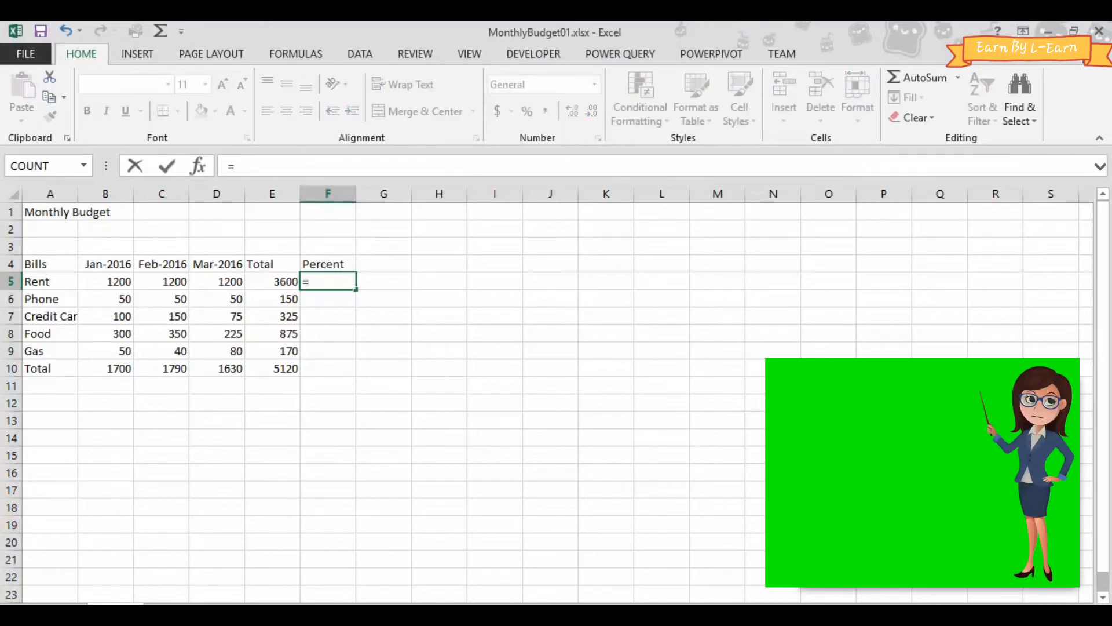
pyautogui.write('e5')
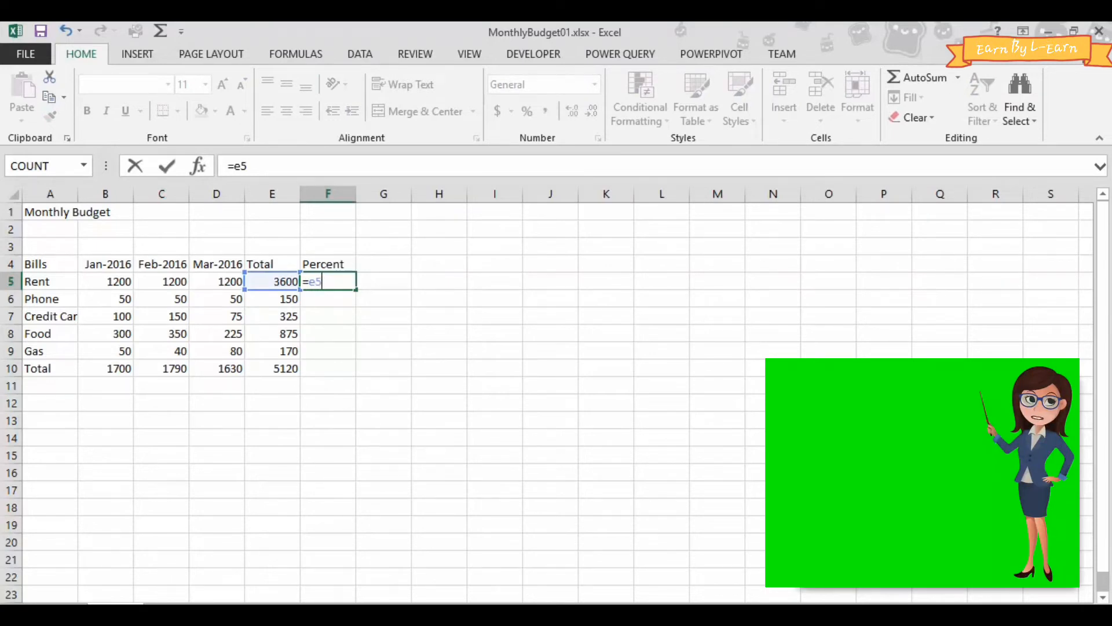
pyautogui.write('/')
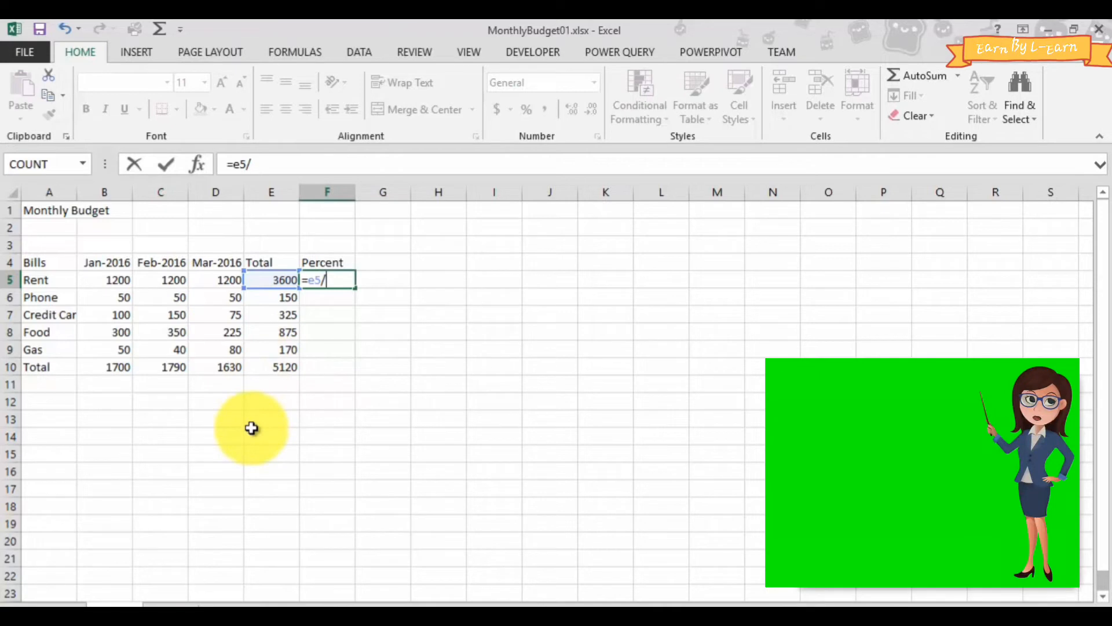
pyautogui.write('e10')
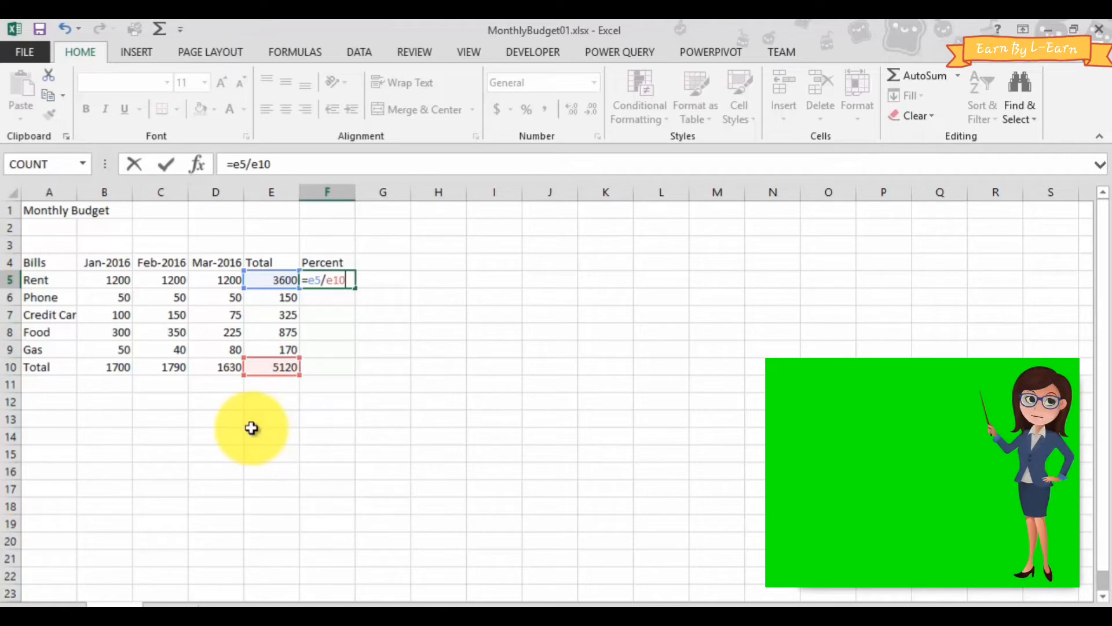
pyautogui.press('Return')
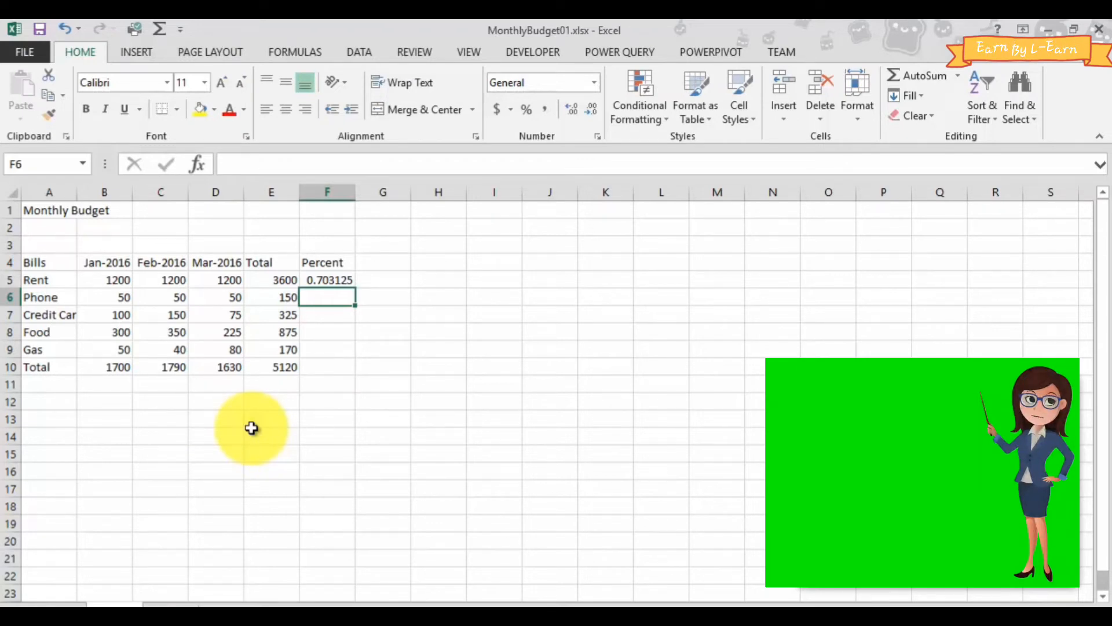
pyautogui.press('Up')
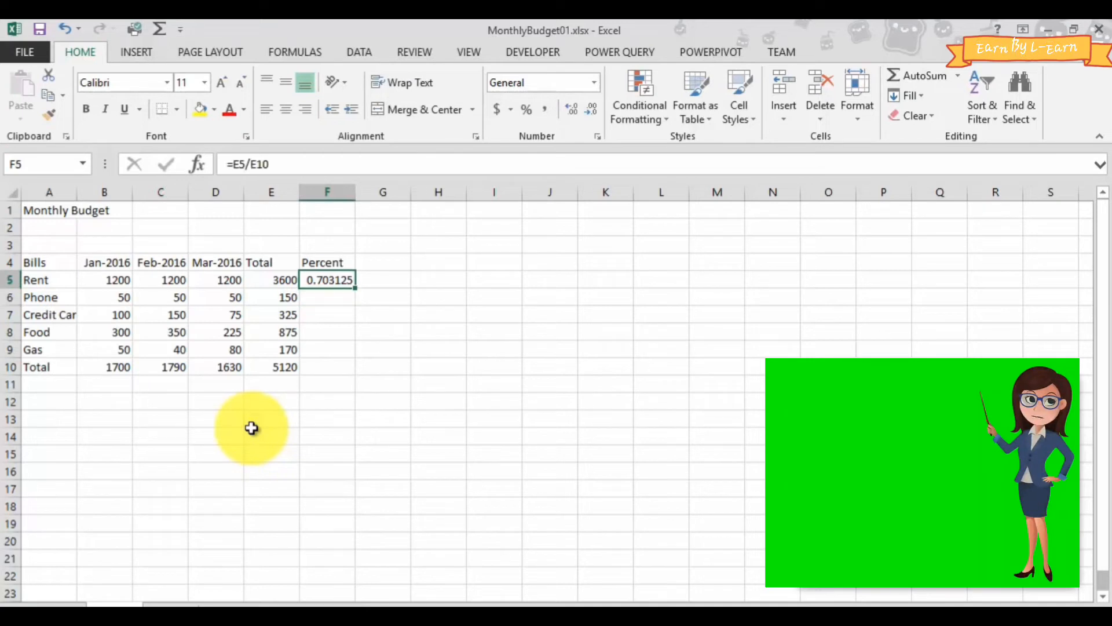
pyautogui.doubleClick(348, 278)
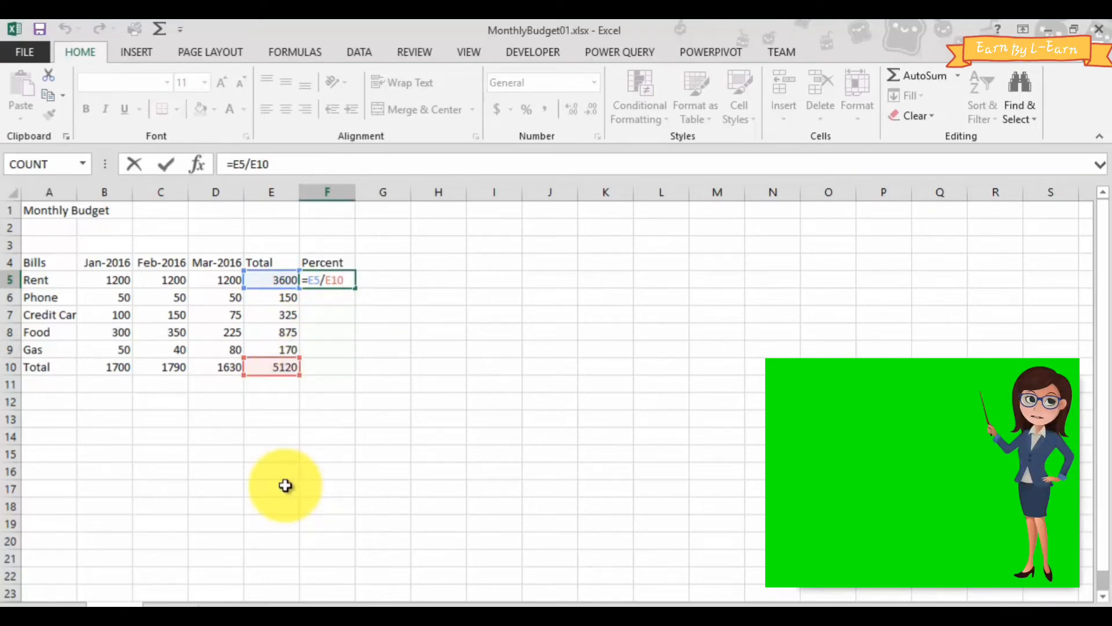
pyautogui.press('Return')
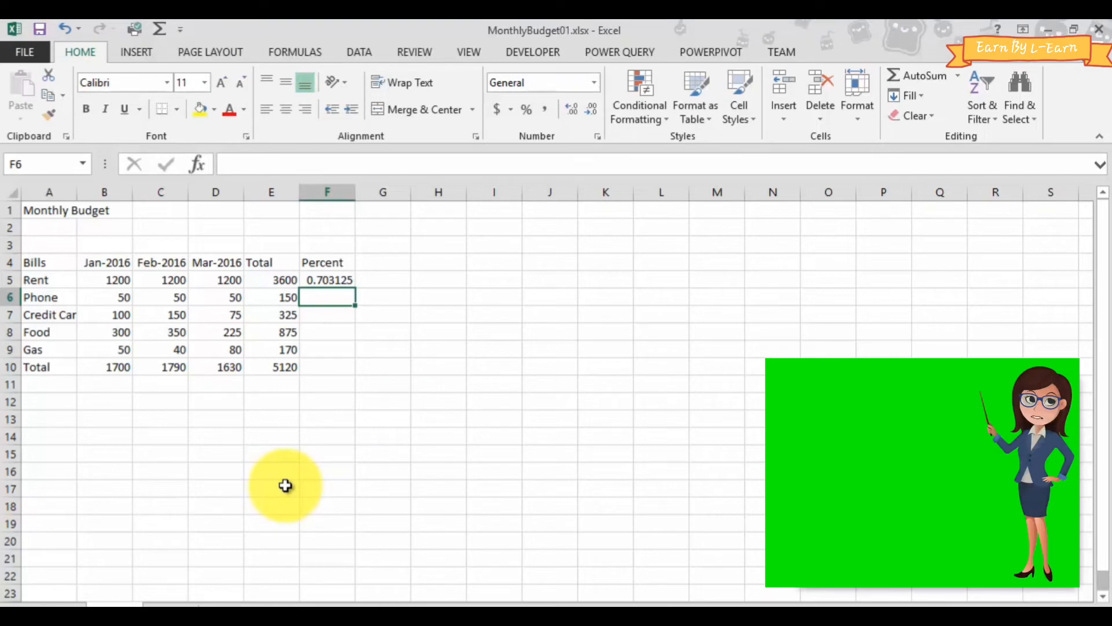
# - Copy the Rent percent formula from F5 into F6:F9 and open the copied formula in F6 to inspect its references
pyautogui.click(333, 282)
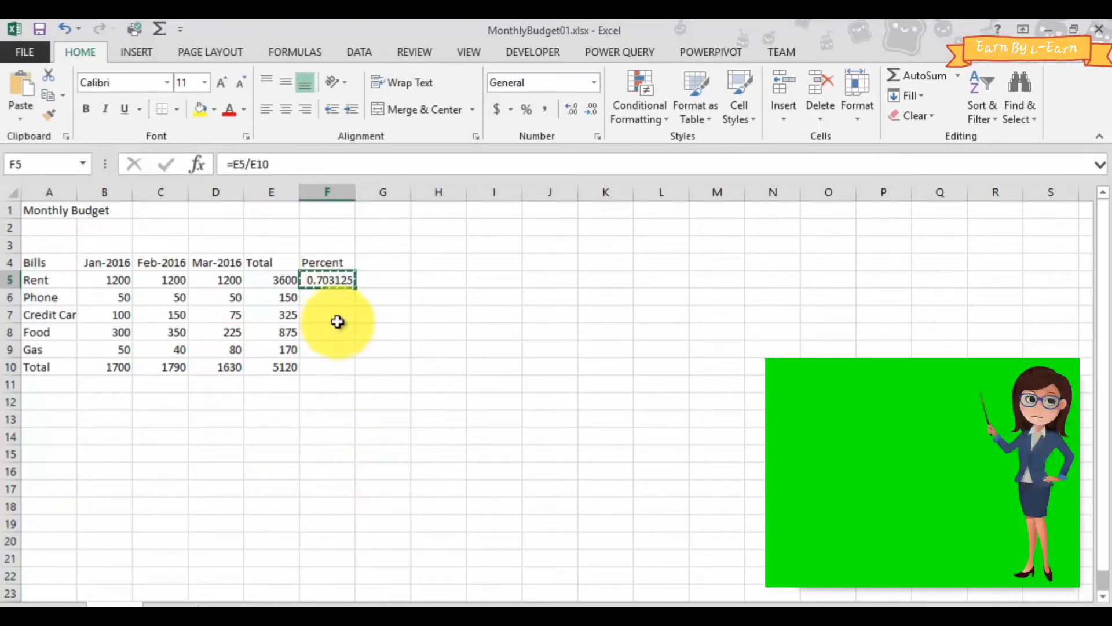
pyautogui.moveTo(330, 298); pyautogui.dragTo(327, 345)
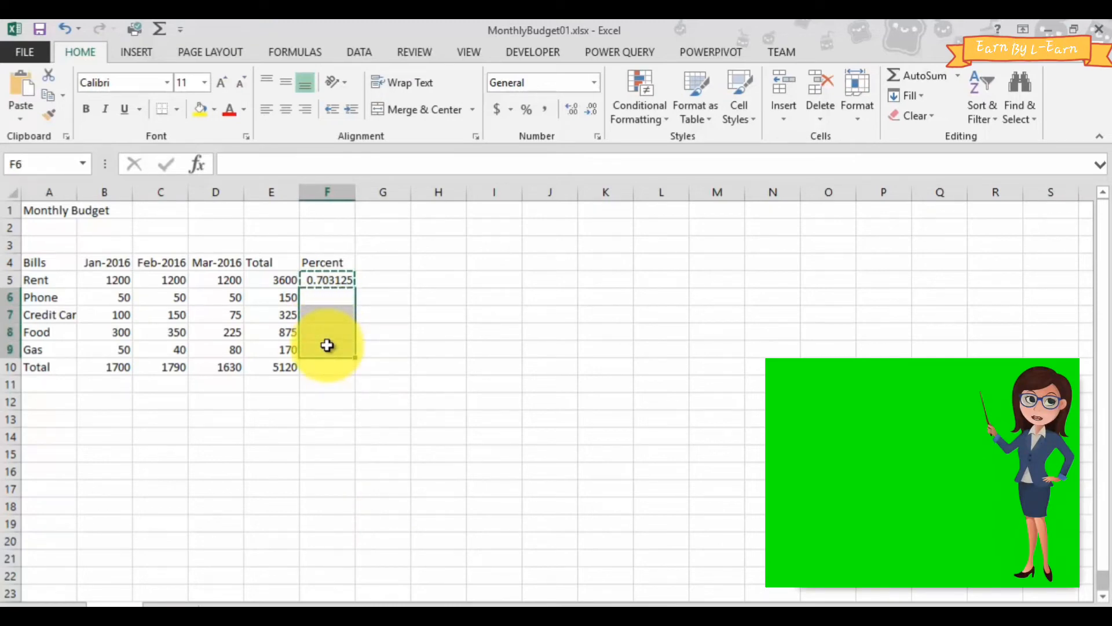
pyautogui.hotkey('ctrl', 'v')
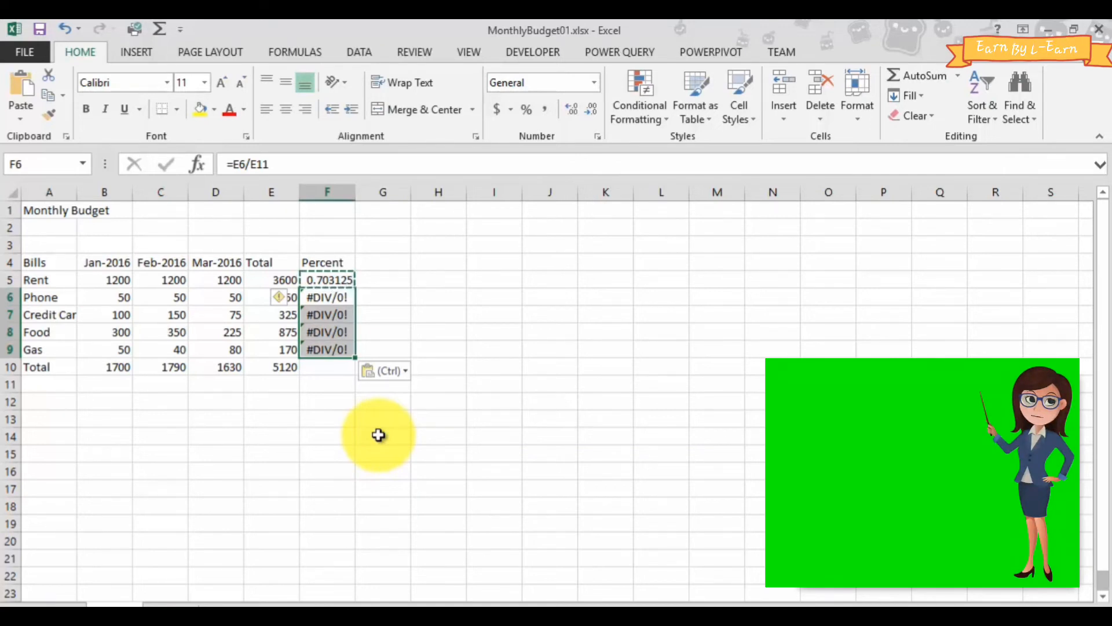
pyautogui.press('Escape')
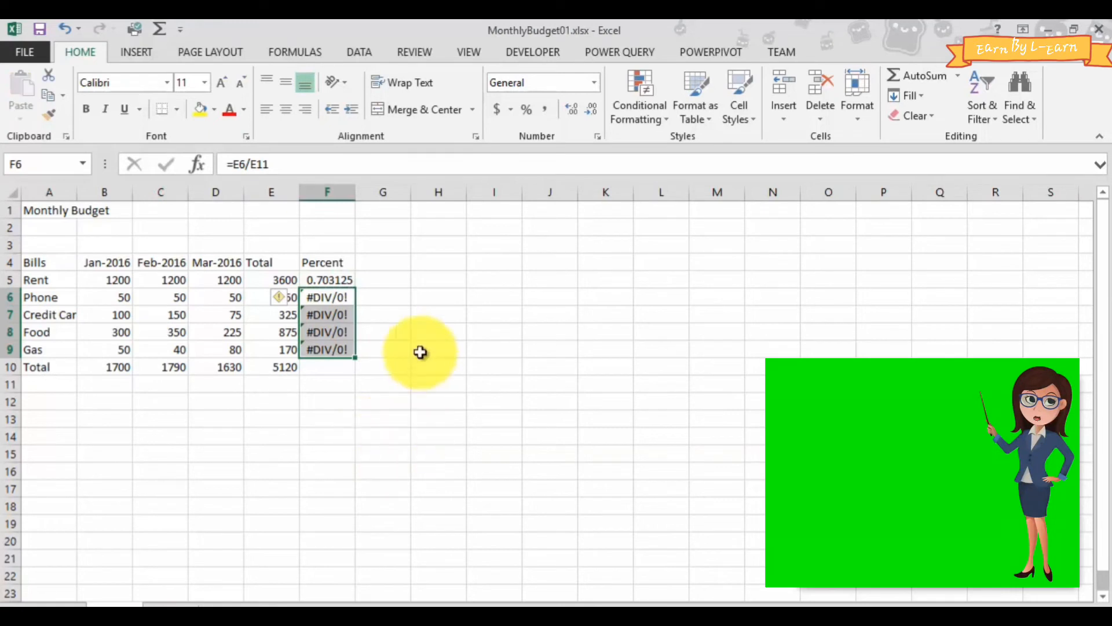
pyautogui.click(327, 300)
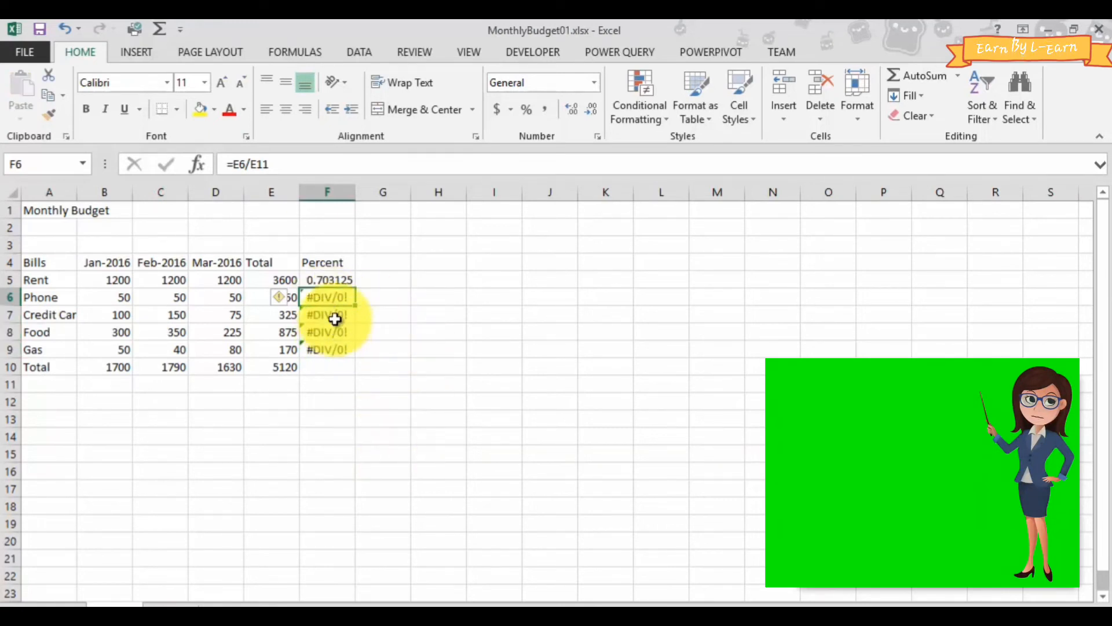
pyautogui.doubleClick(352, 295)
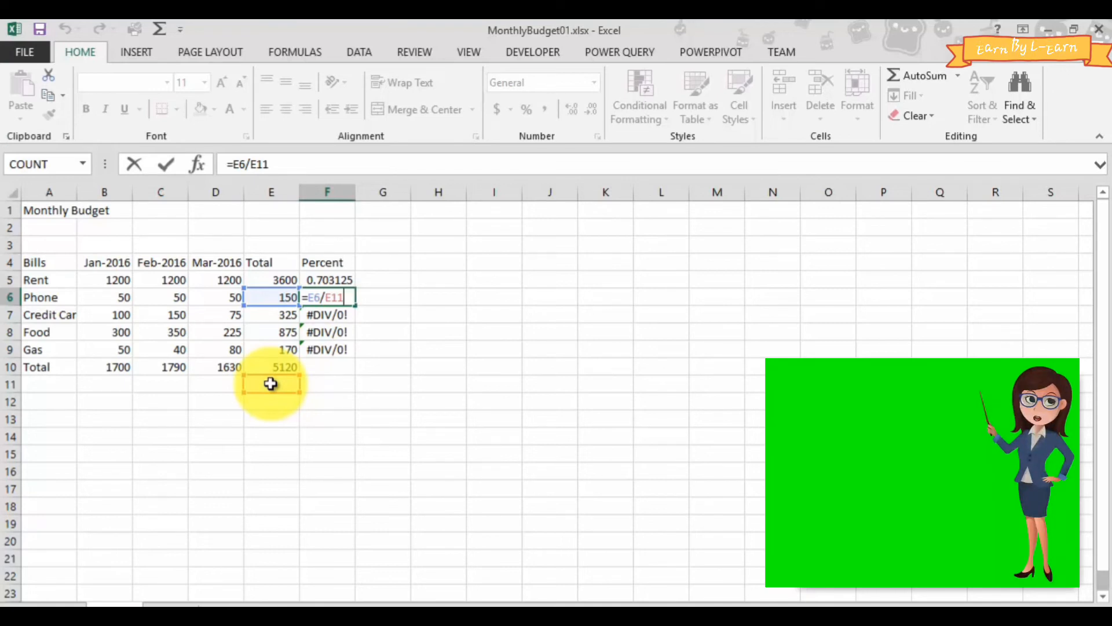
# - Inspect which cells the copied Percent formula in F7 refers to, leaving the formula as it is
pyautogui.press('Return')
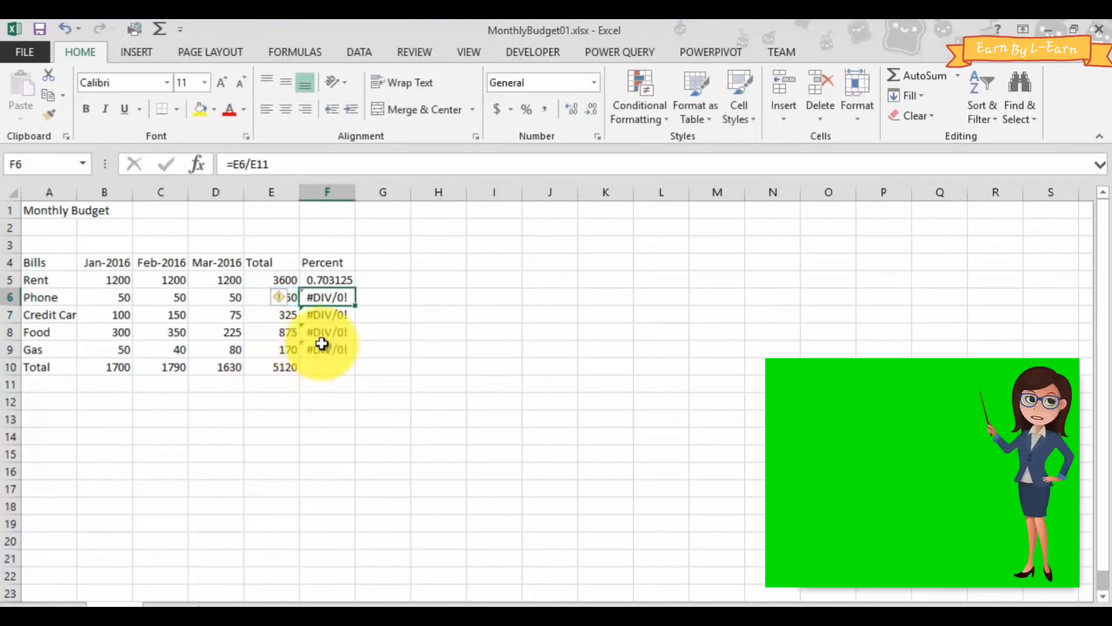
pyautogui.doubleClick(329, 314)
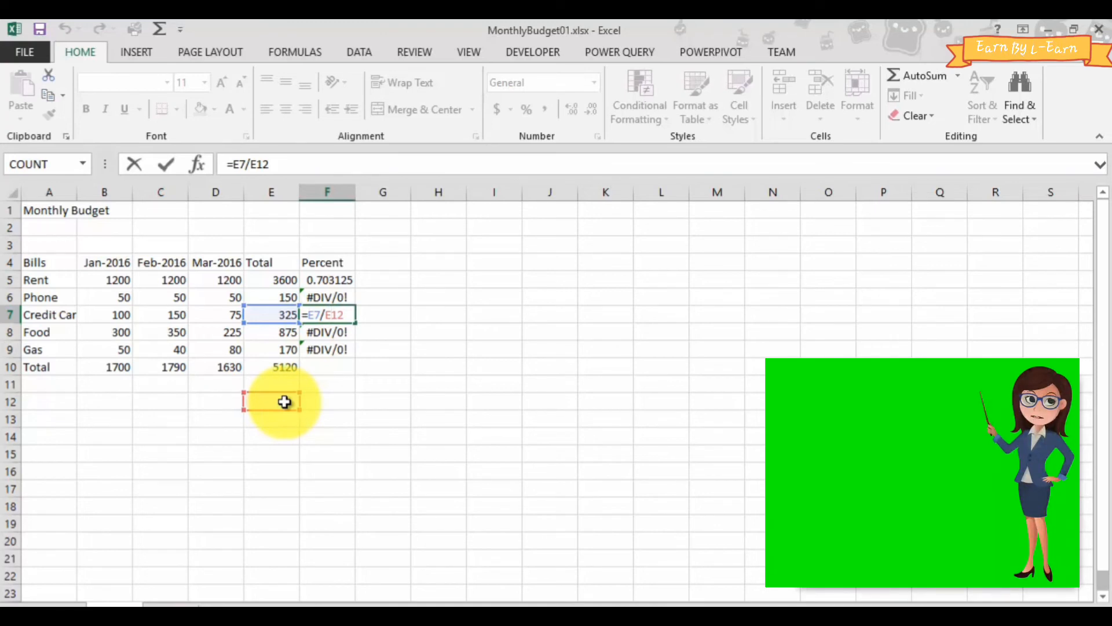
pyautogui.hotkey('ctrl', 'Return')
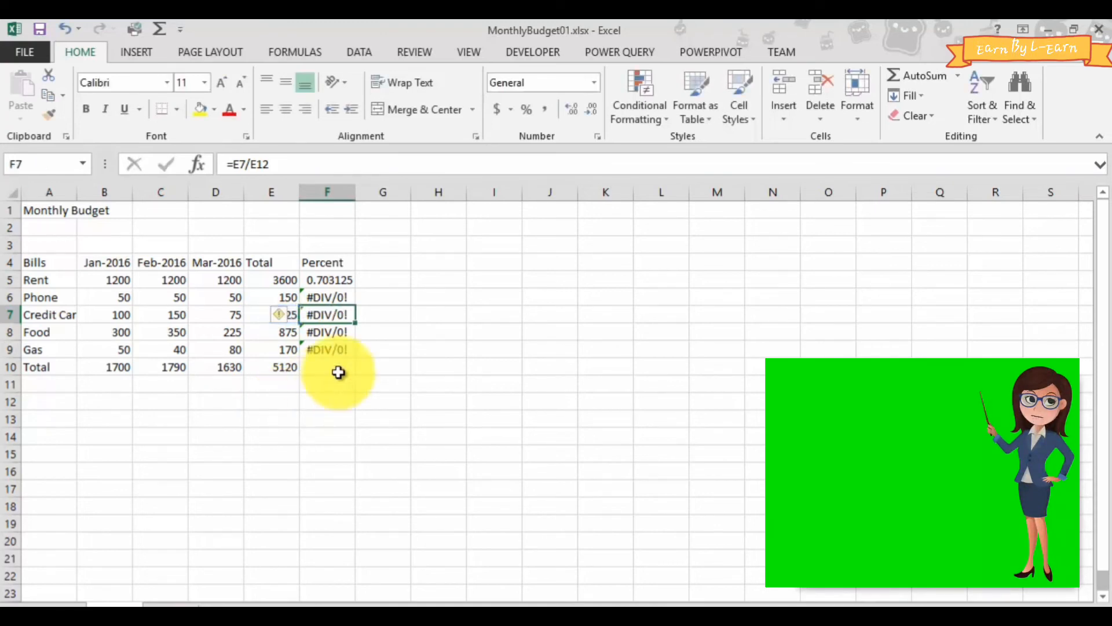
# - Clear the copied Percent formulas from F6:F9 and make the grand total reference absolute in F5, giving =E5/$E$10
pyautogui.moveTo(326, 294); pyautogui.dragTo(322, 343)
pyautogui.press('Delete')
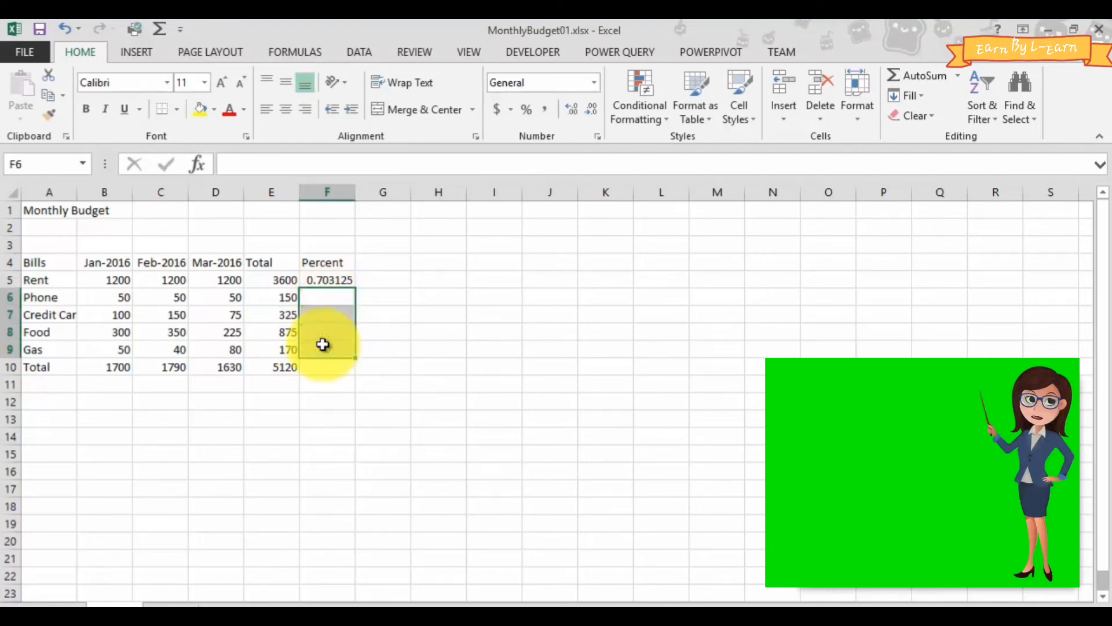
pyautogui.doubleClick(321, 282)
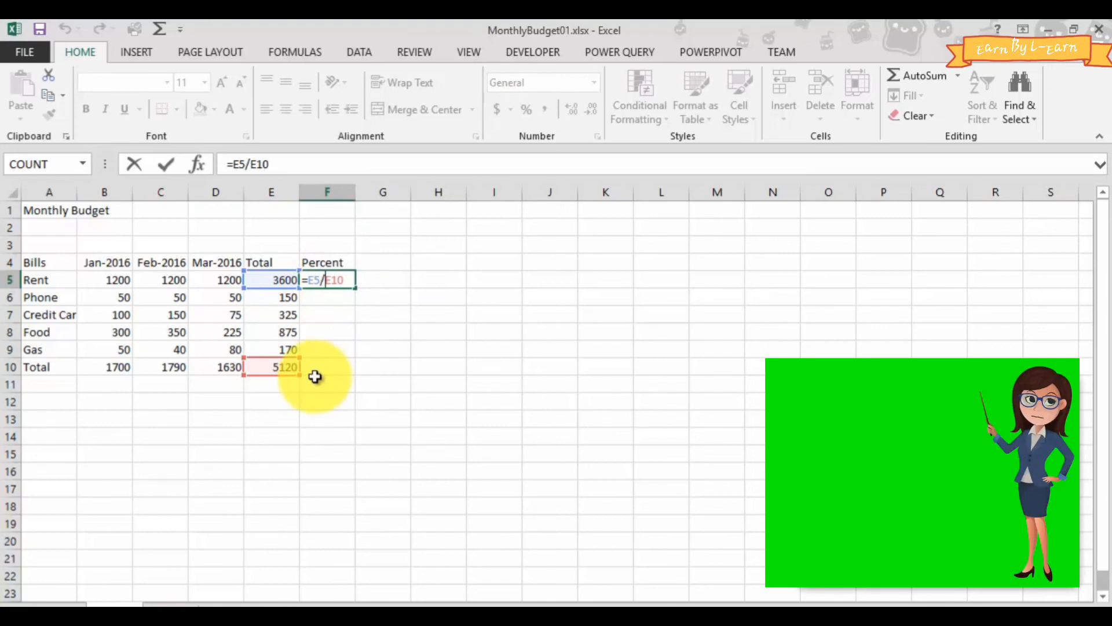
pyautogui.write('$E')
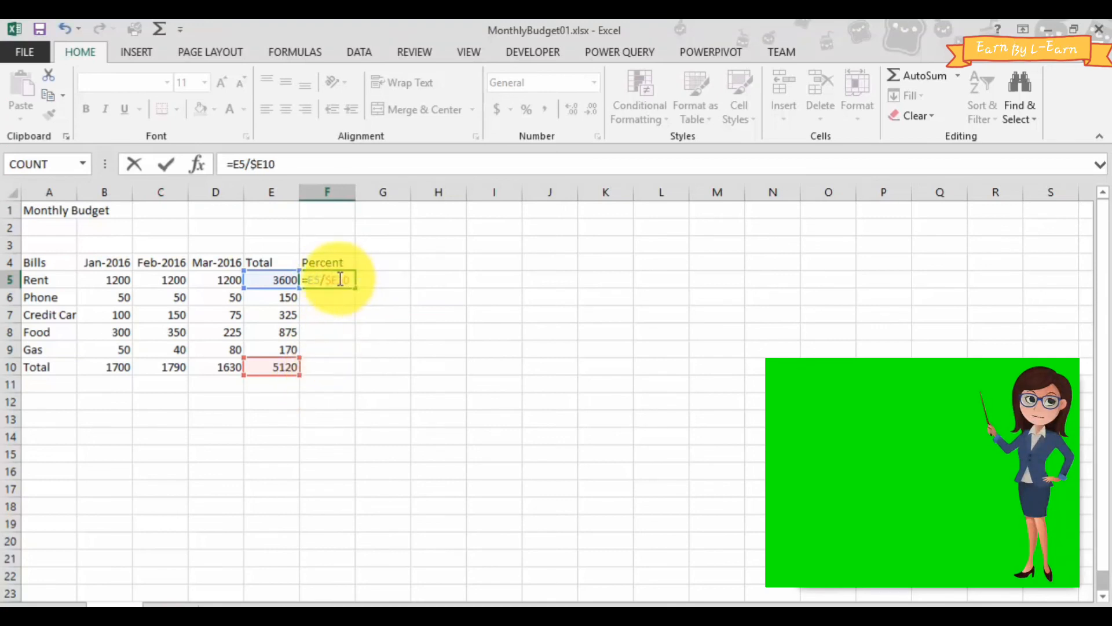
pyautogui.write('$')
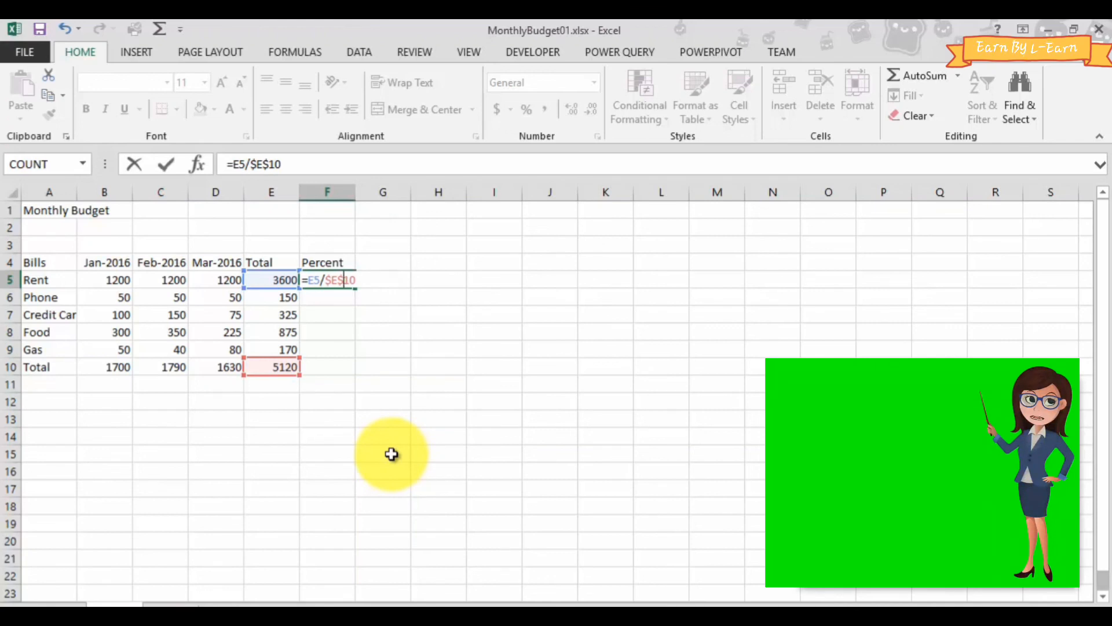
pyautogui.press('Return')
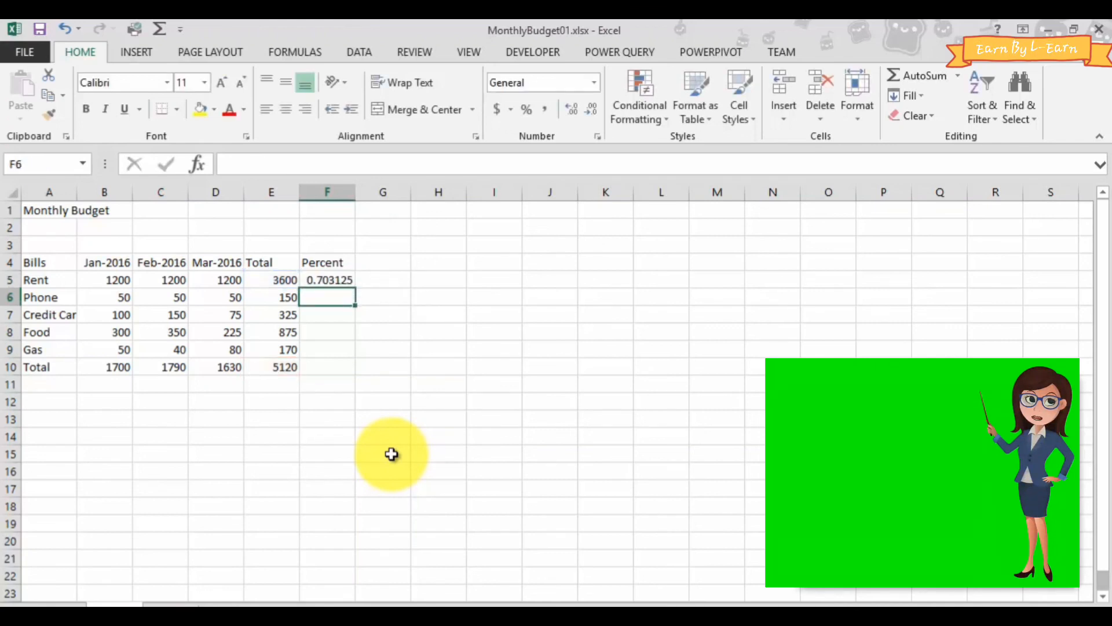
# - Copy the Rent percent formula with its absolute reference from F5 into F6:F9
pyautogui.click(327, 283)
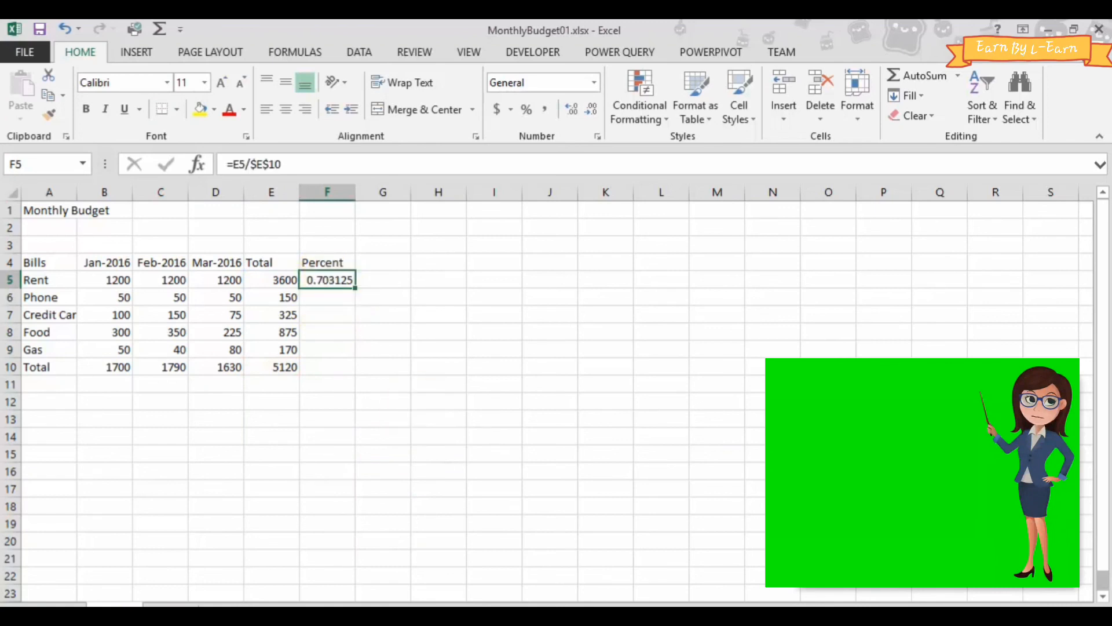
pyautogui.hotkey('ctrl', 'c')
pyautogui.moveTo(329, 303); pyautogui.dragTo(316, 349)
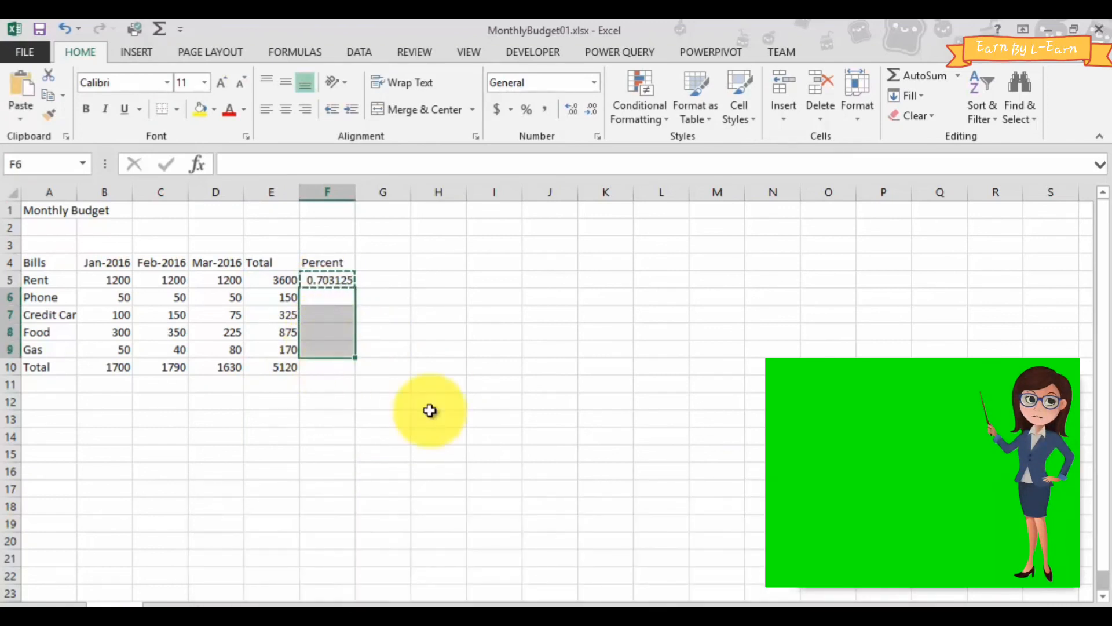
pyautogui.hotkey('ctrl', 'v')
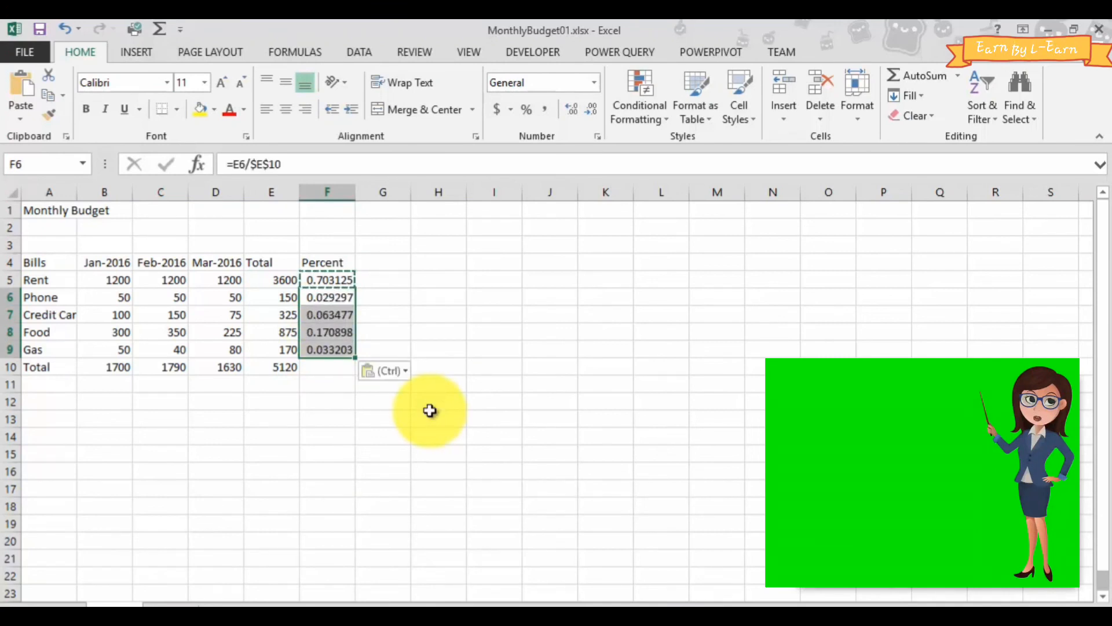
# - Inspect the references in the copied Percent formulas for Phone, the credit card row and Food in F6, F7 and F8
pyautogui.doubleClick(352, 299)
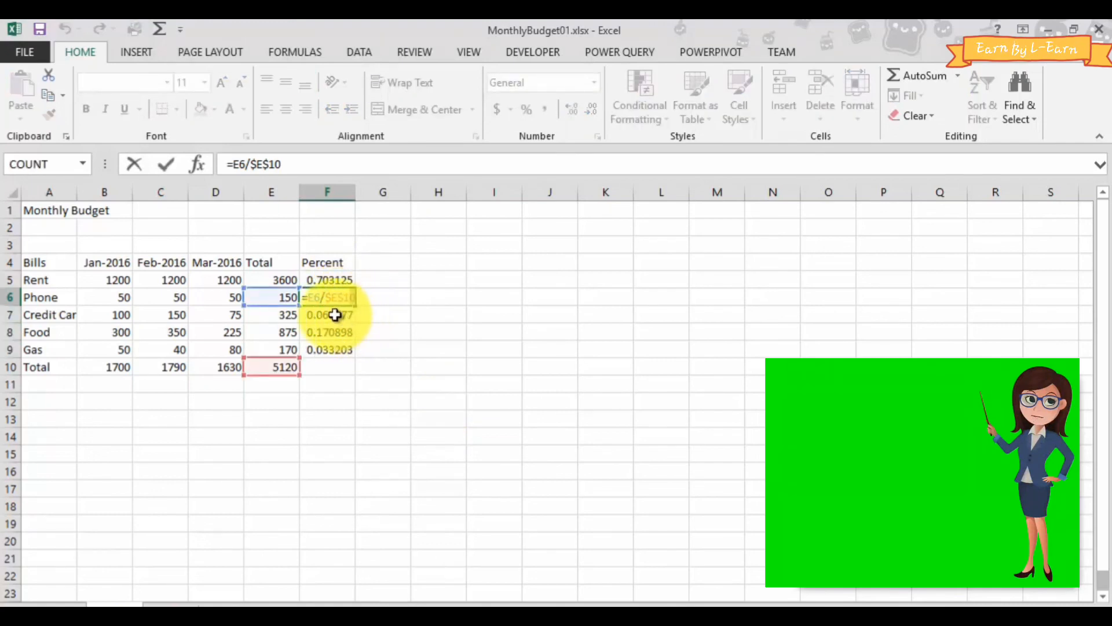
pyautogui.doubleClick(335, 315)
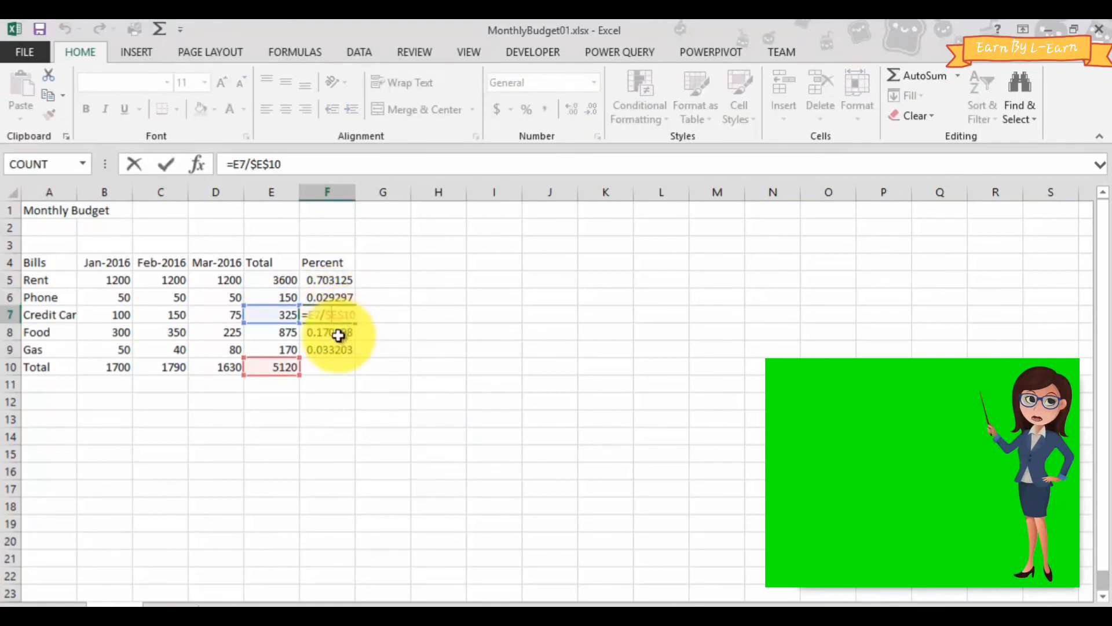
pyautogui.doubleClick(343, 335)
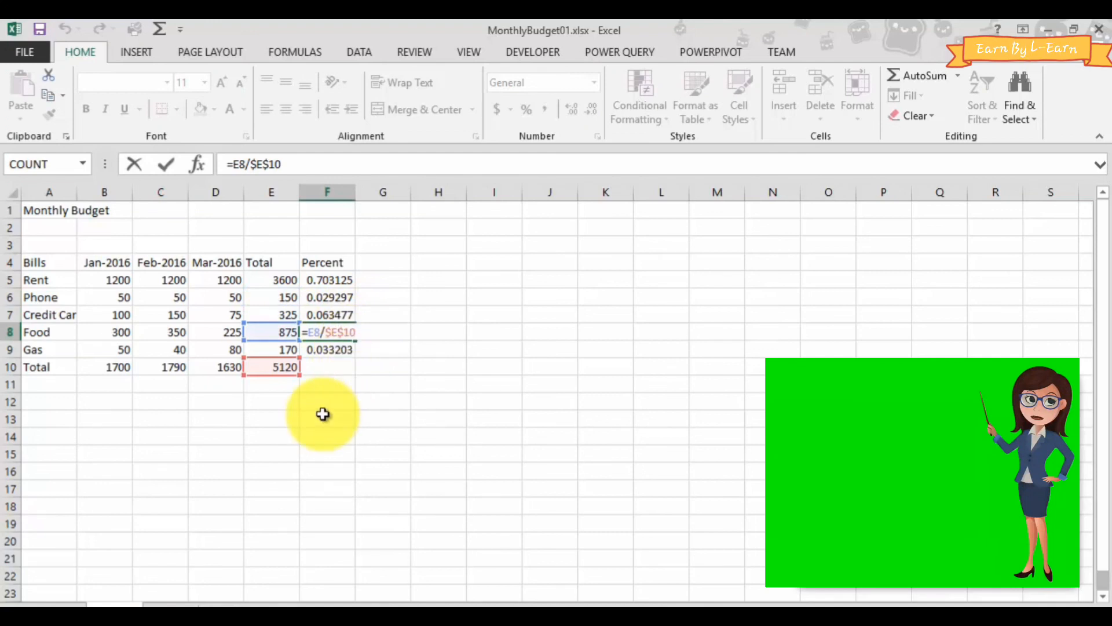